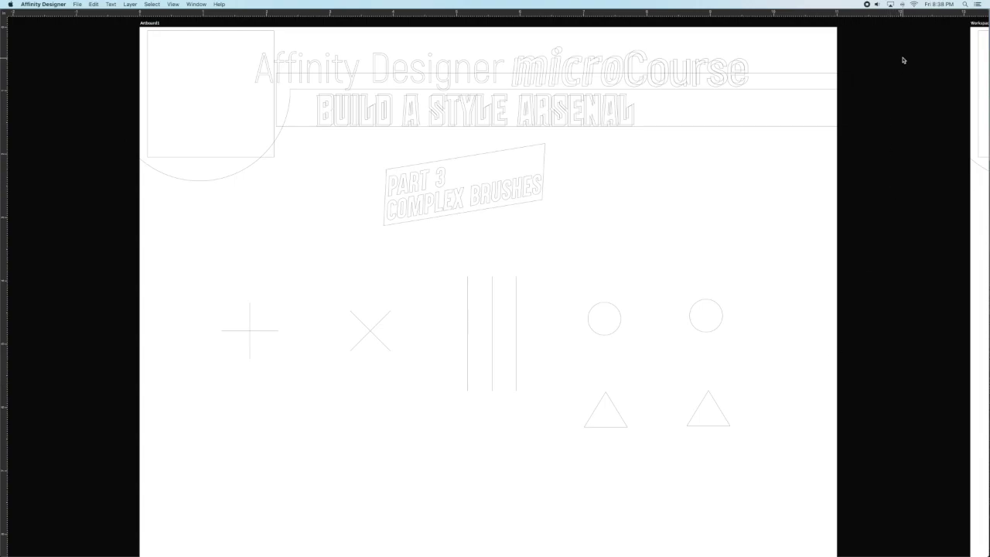
Switch out of the outline view and export the seven checked shape slices as PNG files to the Desktop.
key("super+y")
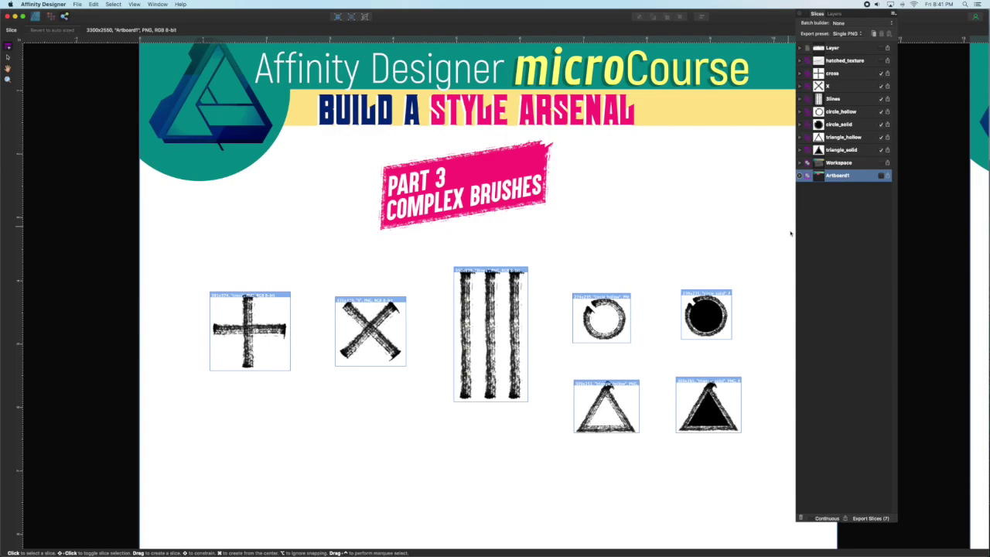
left_click(866, 518)
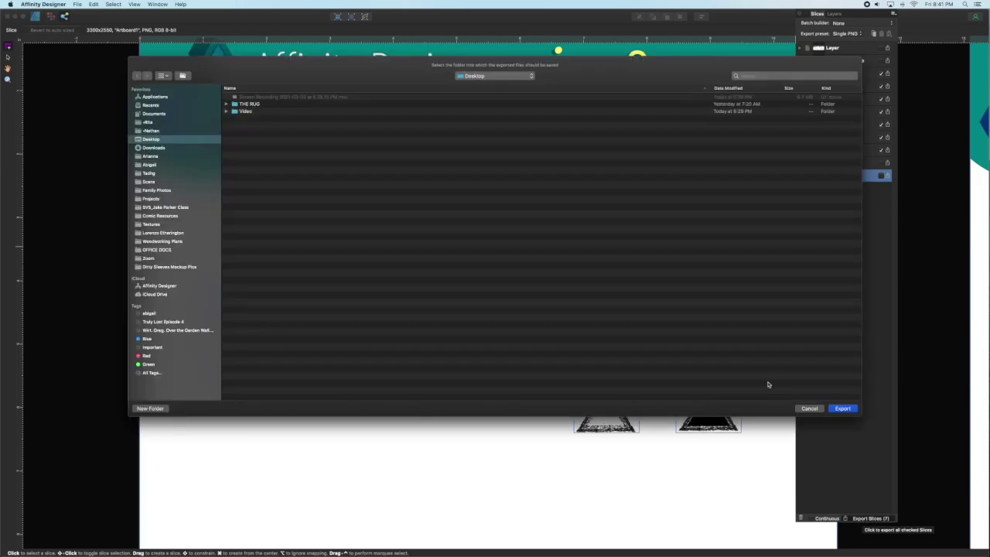
left_click(842, 410)
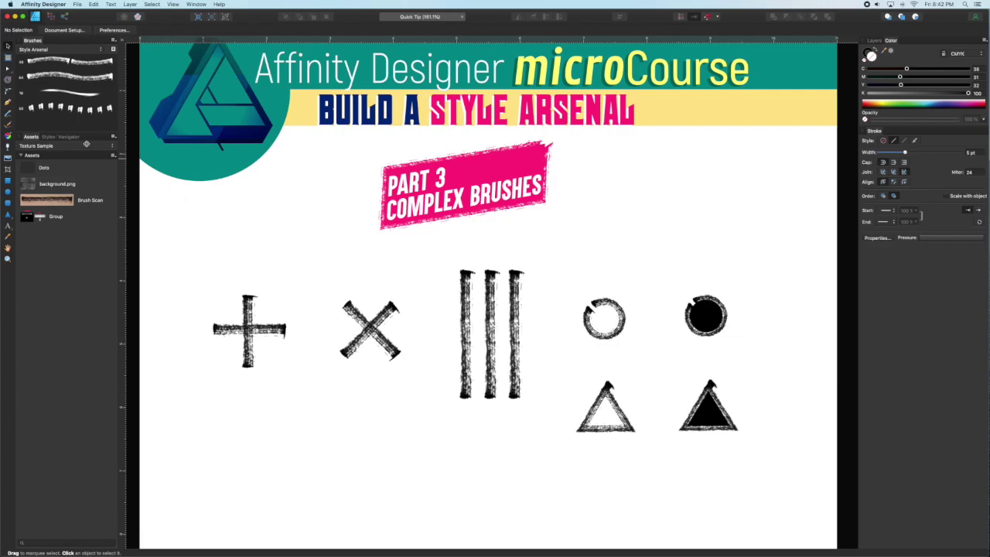
Group all the brushed crosses, lines, circles and triangles and add the group to the Texture Sample assets.
mouse_move(194, 254)
left_mouse_down()
mouse_move(246, 322)
mouse_move(528, 406)
mouse_move(769, 454)
left_mouse_up()
key("super+g")
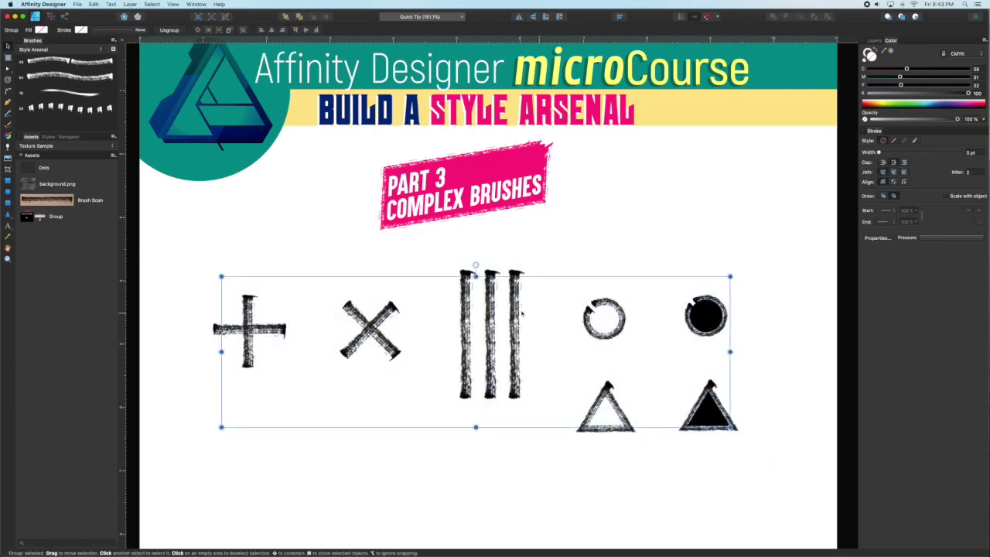
left_click(113, 137)
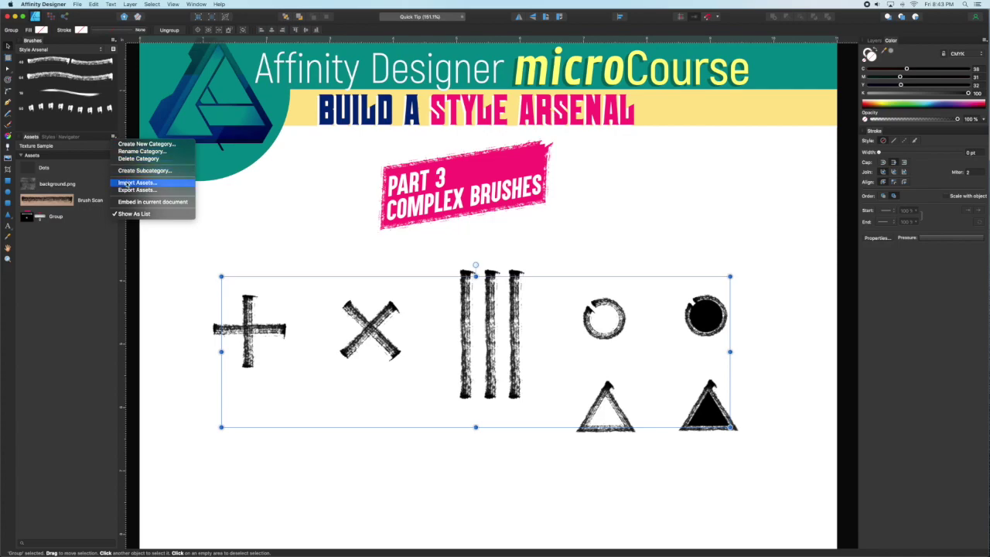
left_click(97, 161)
left_click(113, 156)
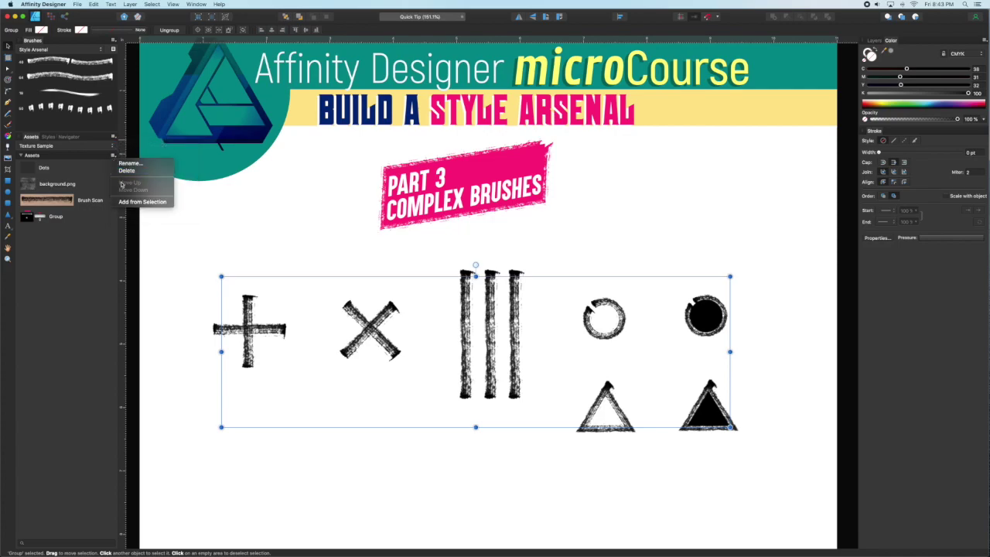
left_click(142, 201)
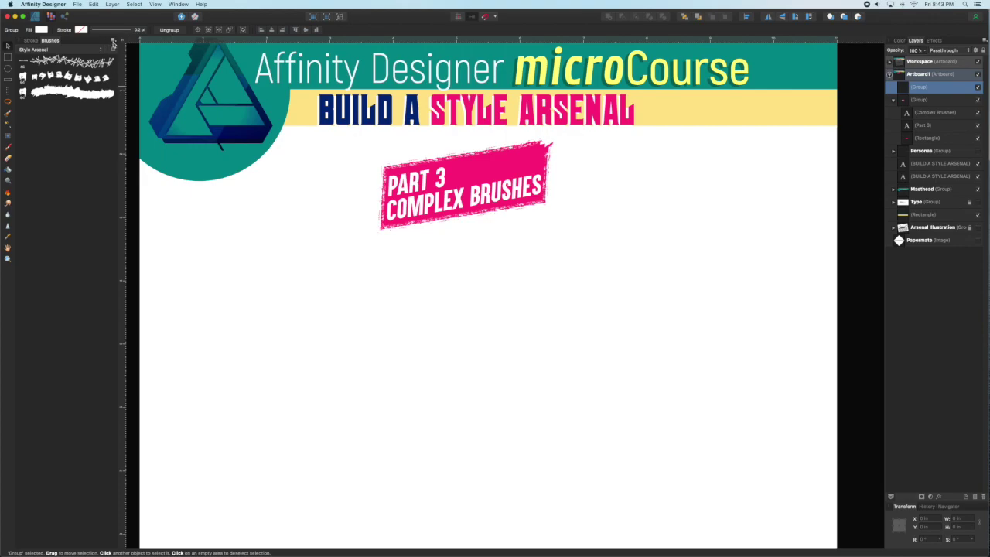
Create a new round brush in the Style Arsenal category and open it for editing.
left_click(114, 41)
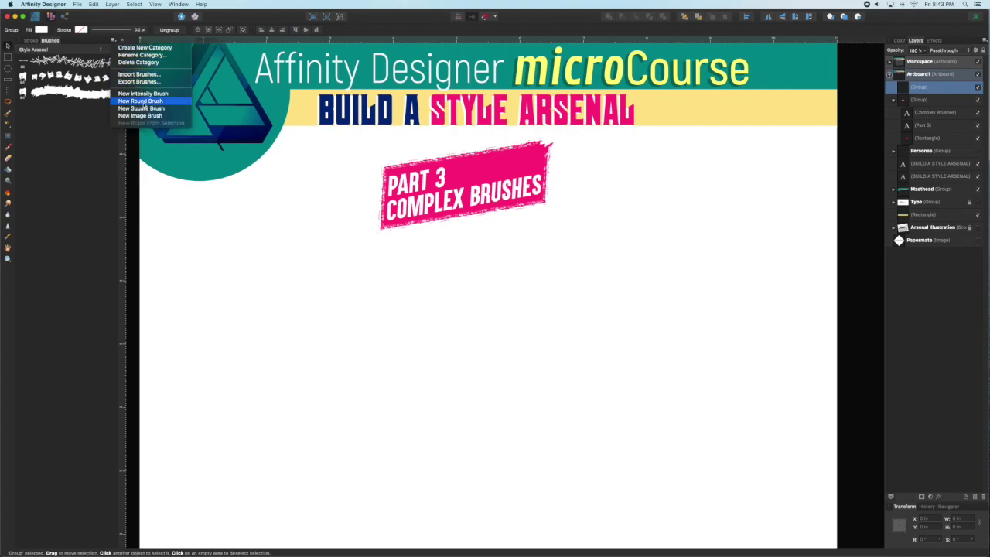
left_click(142, 100)
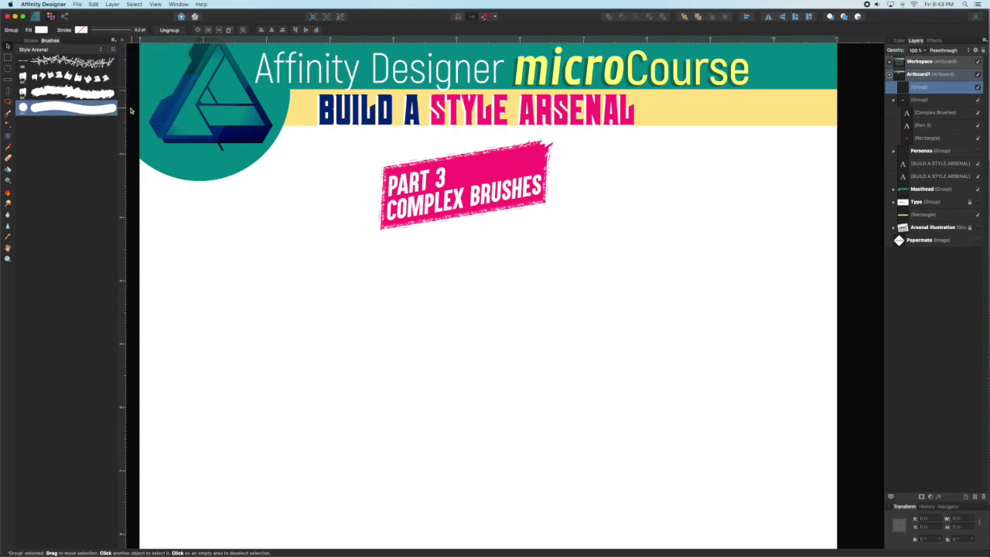
double_click(95, 110)
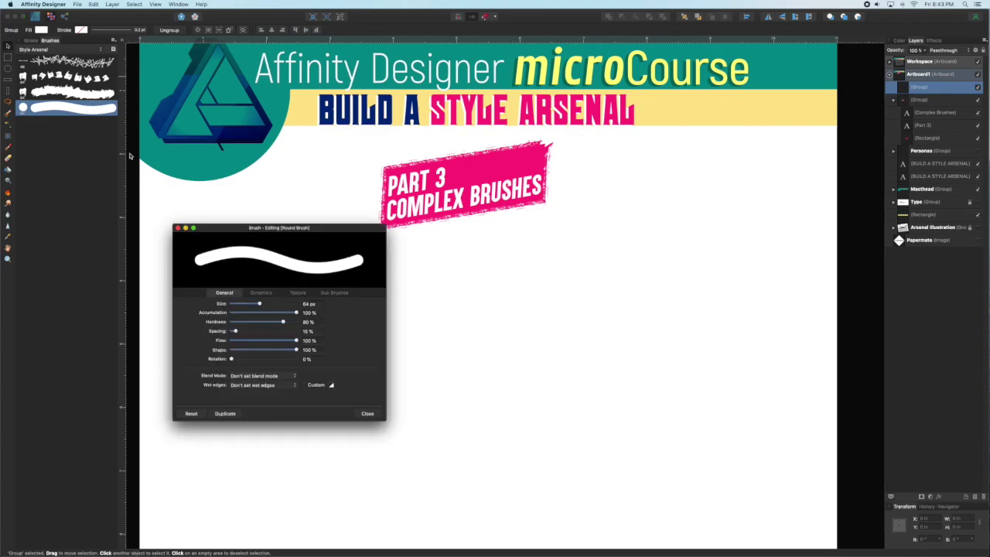
Set 3lines.png as the round brush's base texture and scale the texture to 727 %.
left_click(297, 293)
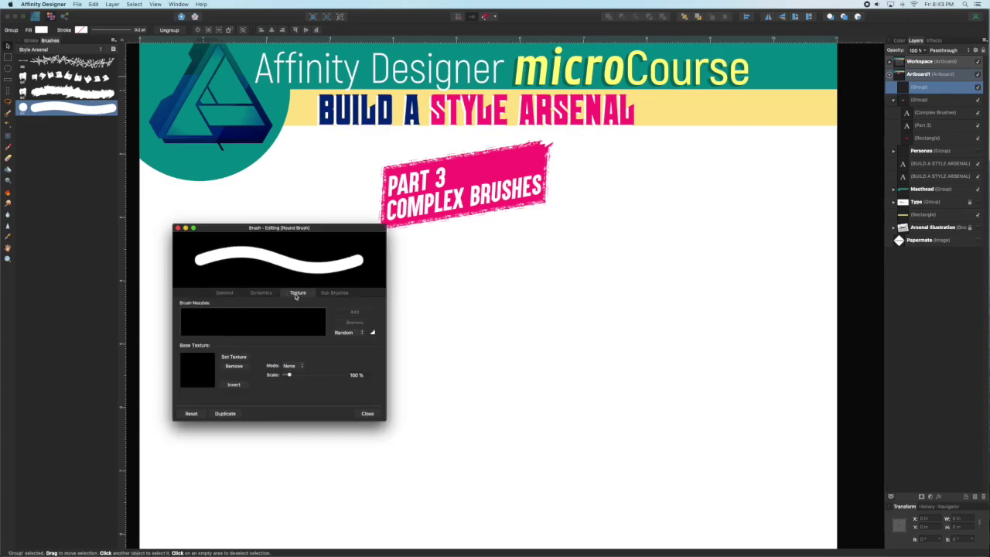
left_click(243, 359)
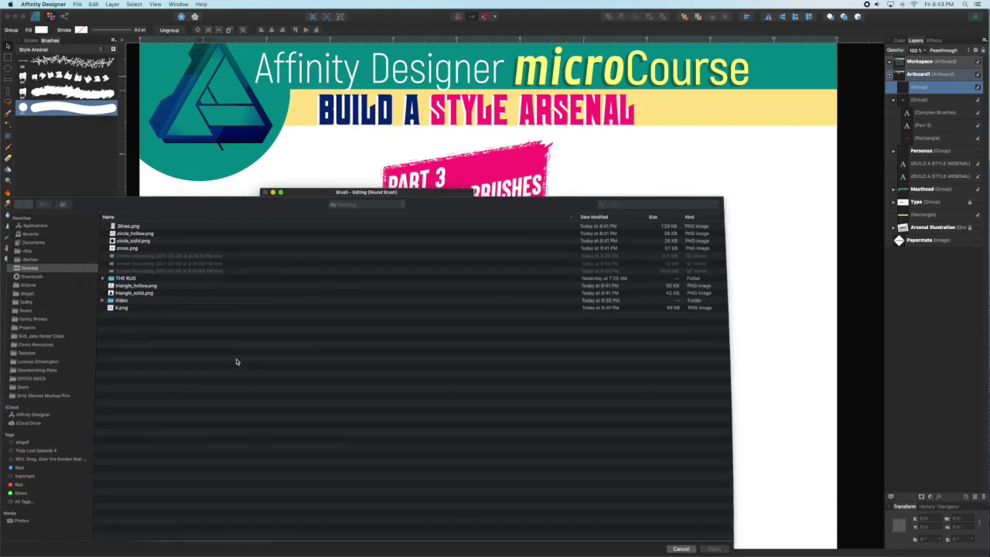
left_click(122, 226)
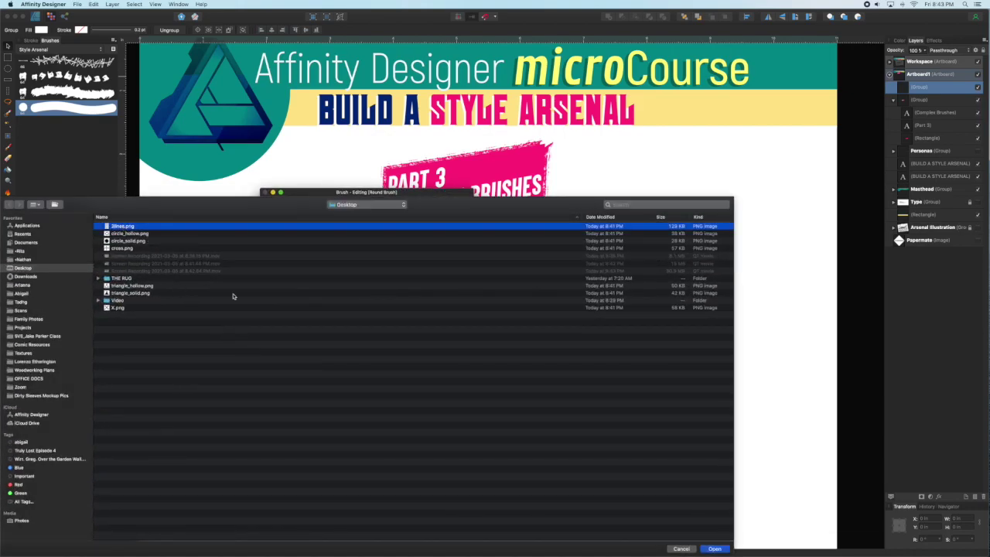
left_click(712, 548)
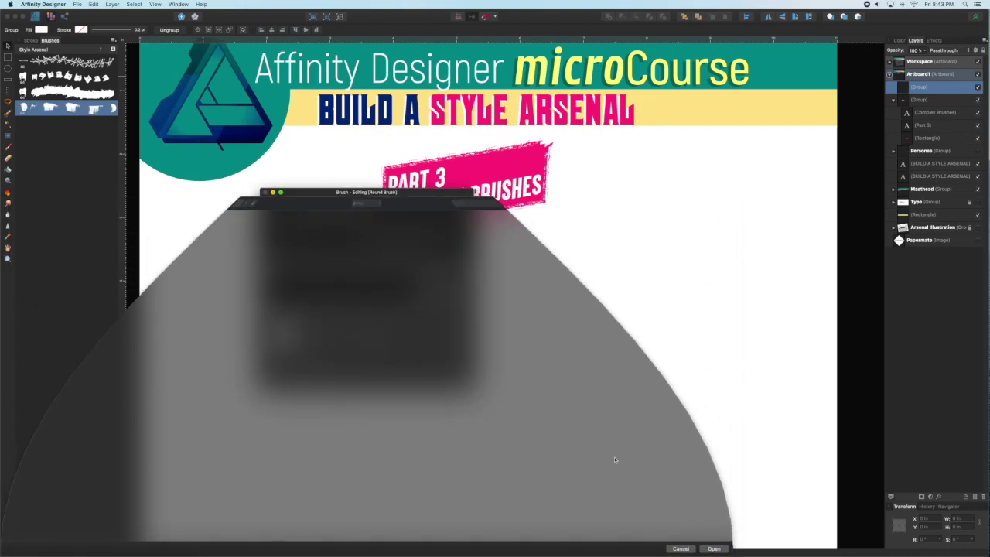
left_click_drag(291, 376, 327, 374)
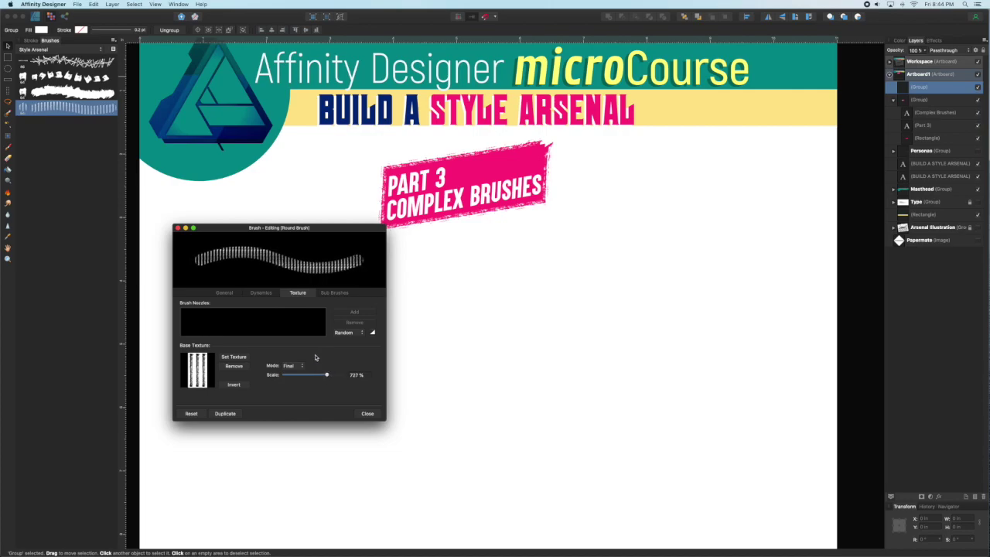
Set the paint colour to black and paint test strokes with the three-line brush on the blank artboard area.
key("b")
mouse_move(455, 310)
left_mouse_down()
mouse_move(494, 303)
mouse_move(601, 327)
left_mouse_up()
left_click(900, 40)
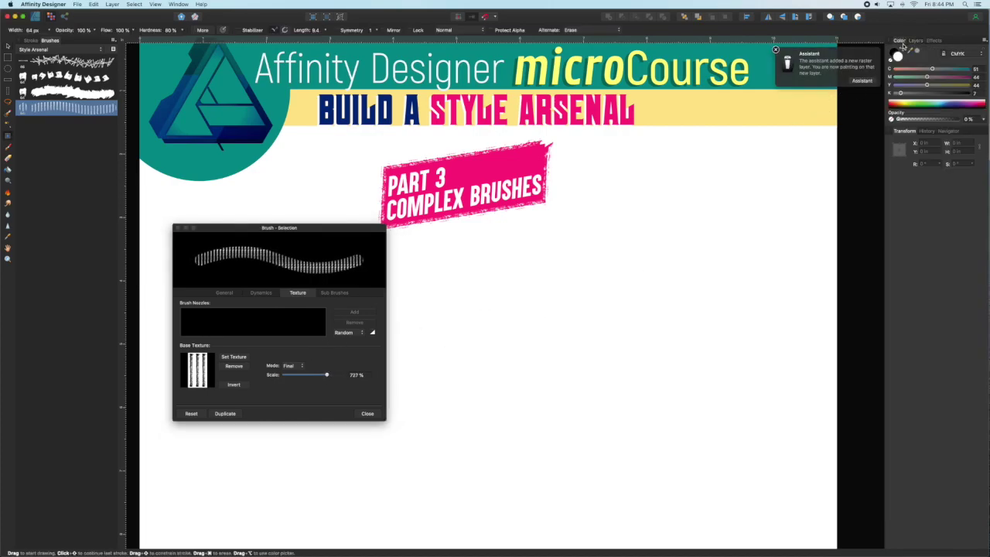
left_click(895, 56)
mouse_move(511, 291)
left_mouse_down()
mouse_move(566, 281)
mouse_move(650, 296)
left_mouse_up()
mouse_move(581, 288)
left_mouse_down()
mouse_move(613, 298)
mouse_move(588, 302)
mouse_move(596, 310)
mouse_move(527, 316)
mouse_move(590, 317)
left_mouse_up()
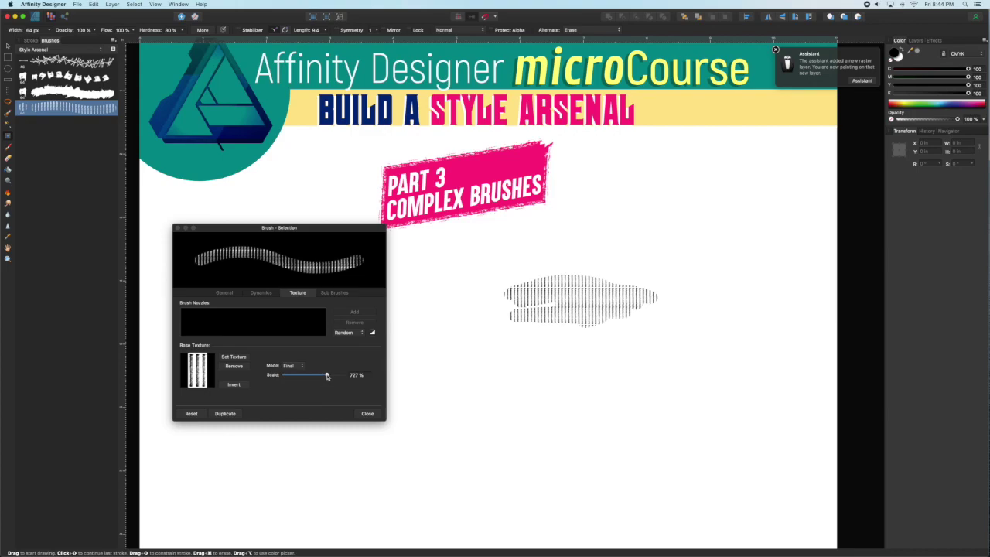
Increase the three-line brush's texture scale in stages to 1000 %, painting test strokes at each size.
left_click_drag(327, 375, 330, 376)
mouse_move(511, 352)
left_mouse_down()
mouse_move(576, 352)
mouse_move(515, 360)
mouse_move(585, 369)
left_mouse_up()
left_click_drag(329, 376, 342, 376)
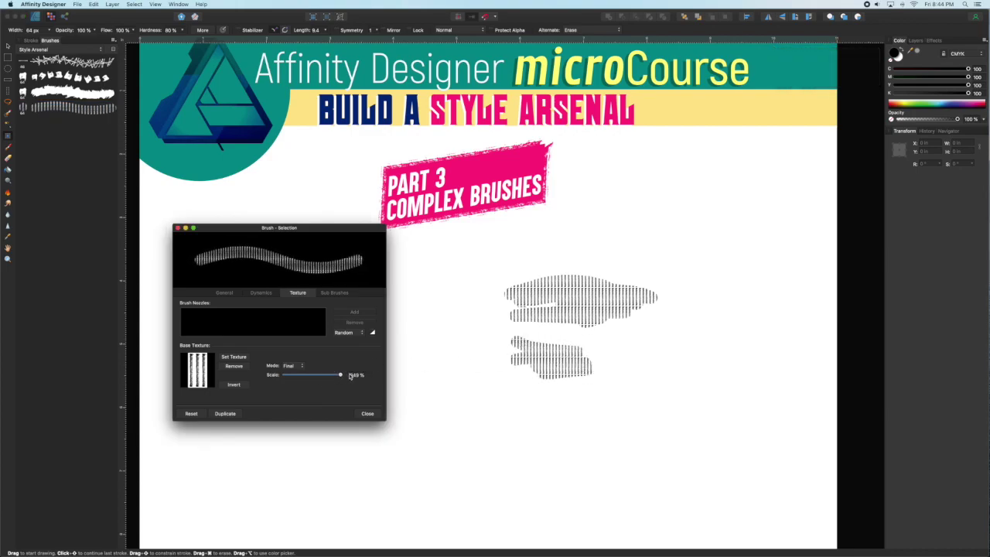
left_click_drag(494, 395, 560, 408)
left_click_drag(595, 385, 606, 385)
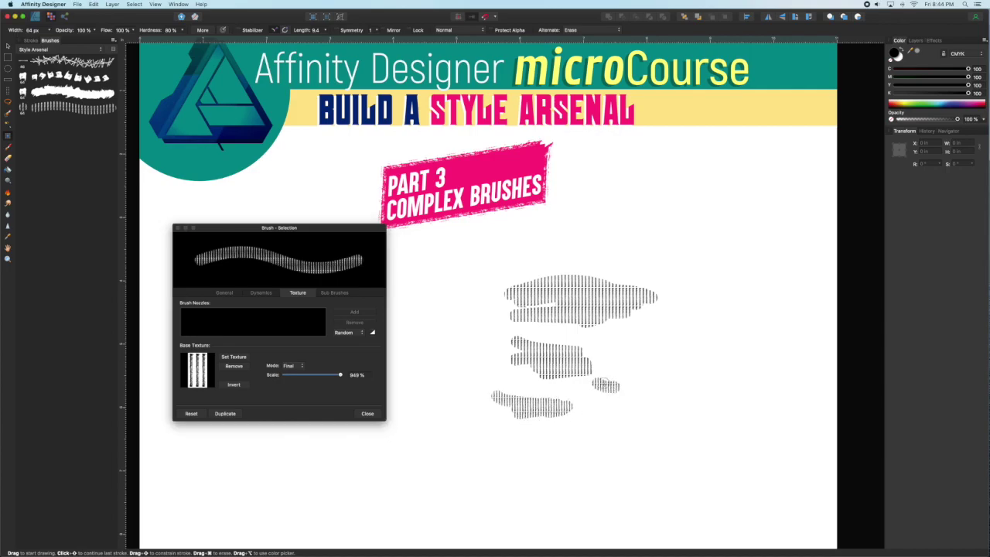
left_click_drag(340, 375, 343, 375)
mouse_move(615, 353)
left_mouse_down()
mouse_move(661, 364)
mouse_move(670, 379)
left_mouse_up()
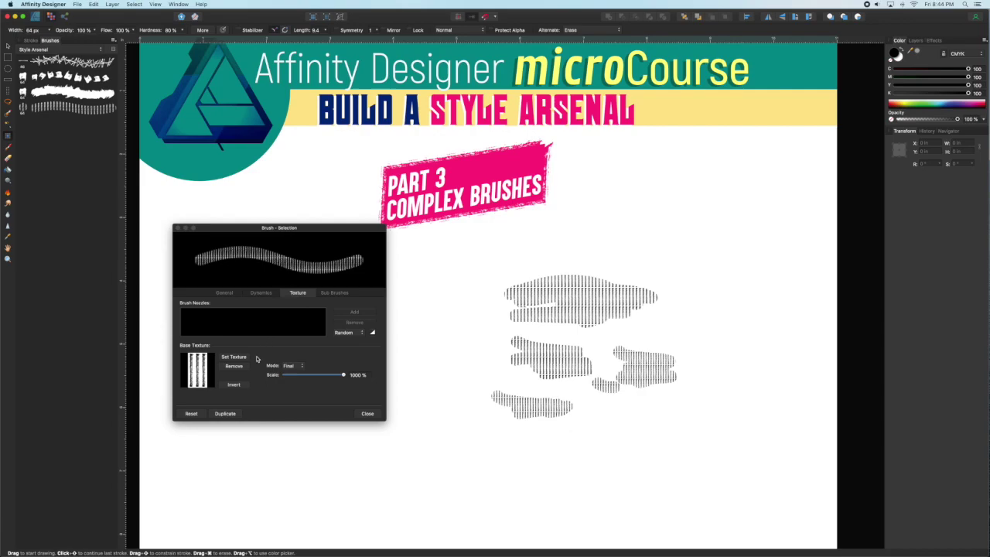
Duplicate the three-line brush, set circle_hollow.png as the copy's base texture and paint a test stroke.
left_click(224, 414)
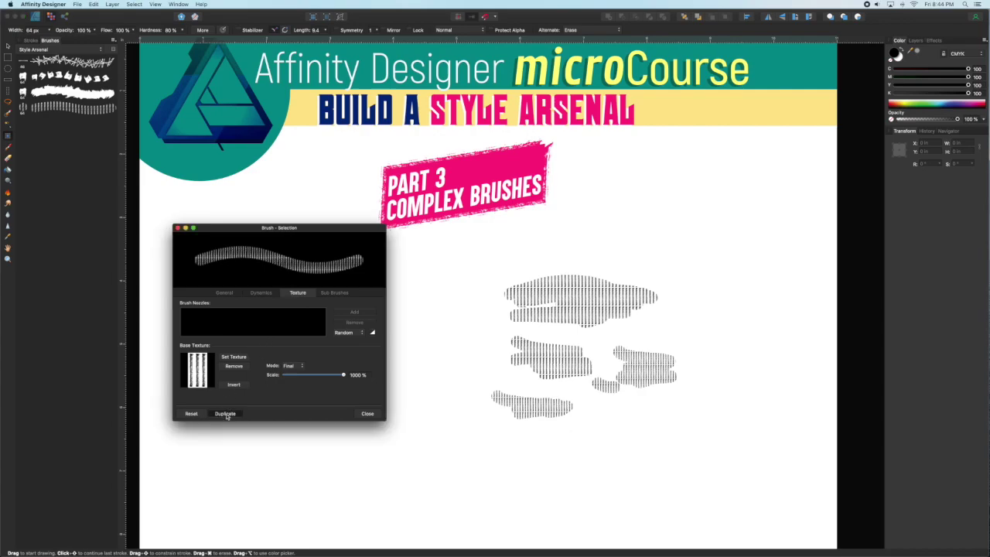
left_click(234, 356)
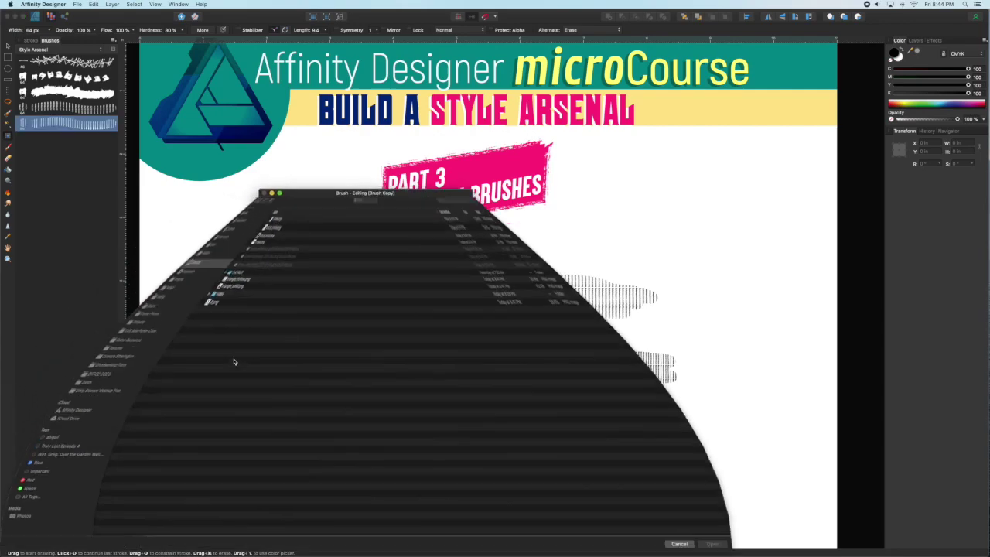
left_click(122, 234)
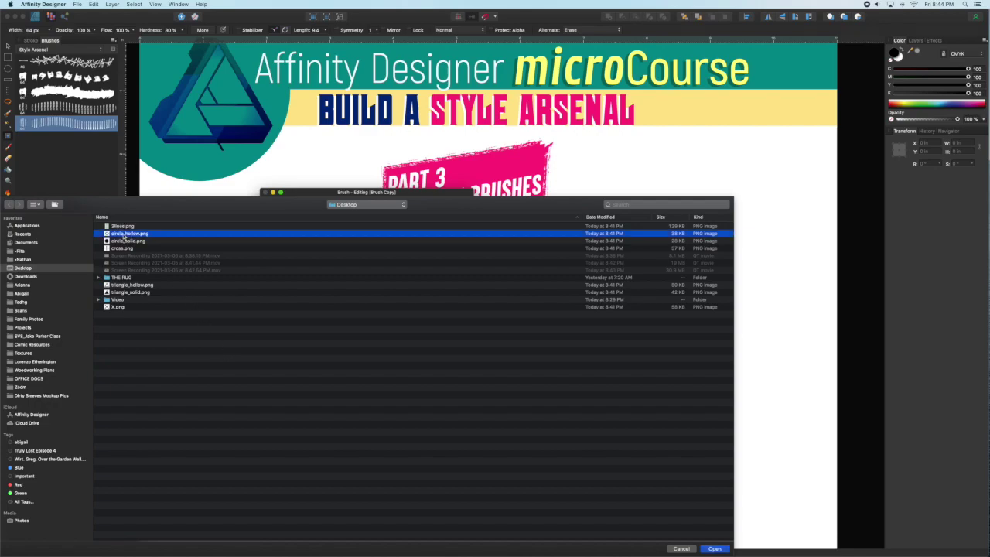
key("Return")
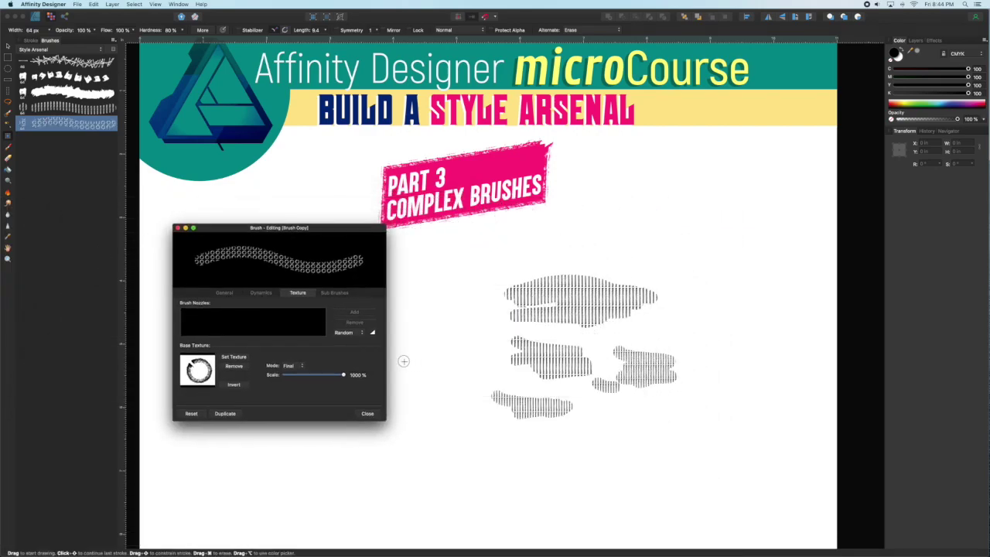
mouse_move(583, 228)
left_mouse_down()
mouse_move(624, 226)
mouse_move(621, 248)
mouse_move(666, 258)
left_mouse_up()
Duplicate the brush with circle_solid.png as base texture, and make another copy with that texture inverted, test-painting each.
left_click(224, 414)
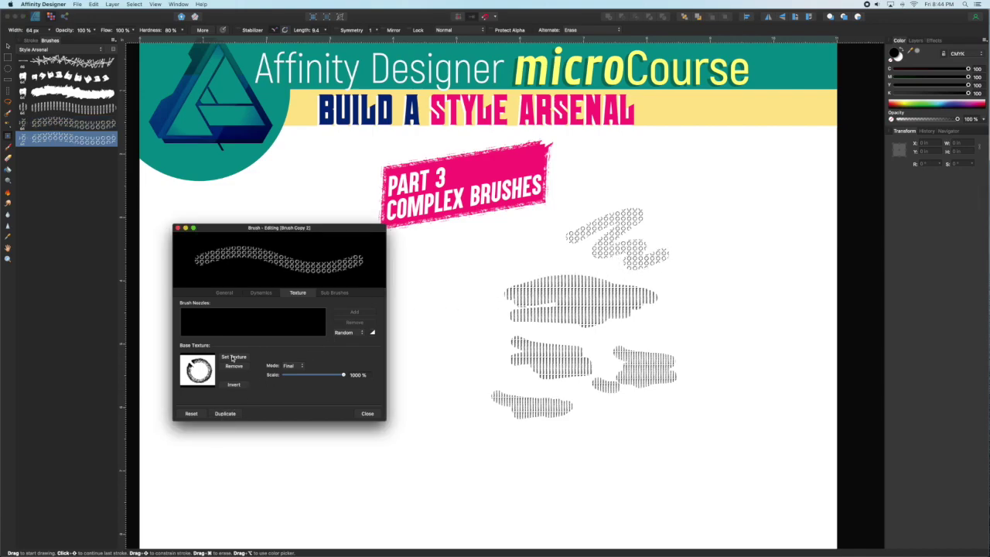
left_click(233, 357)
left_click(155, 247)
key("Return")
left_click_drag(479, 236, 488, 291)
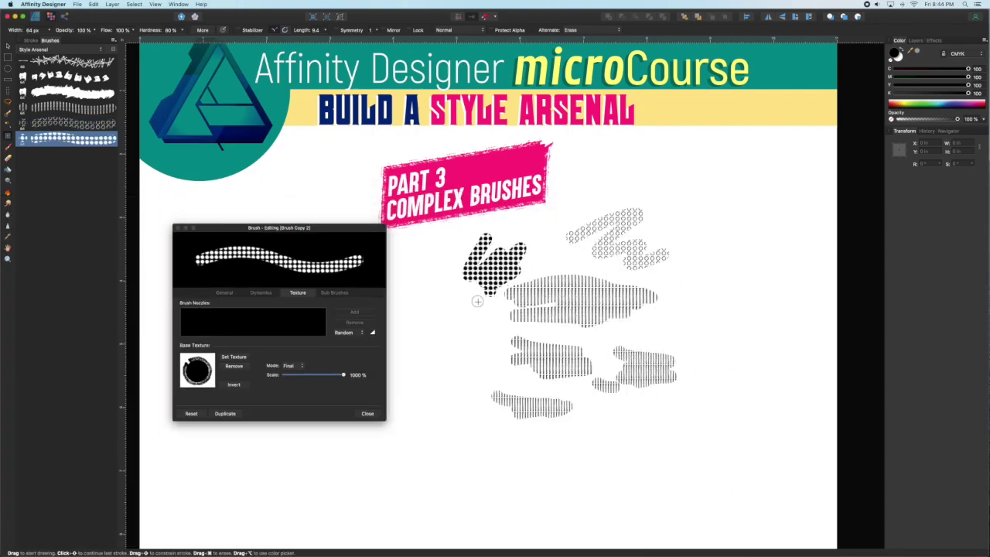
left_click(224, 414)
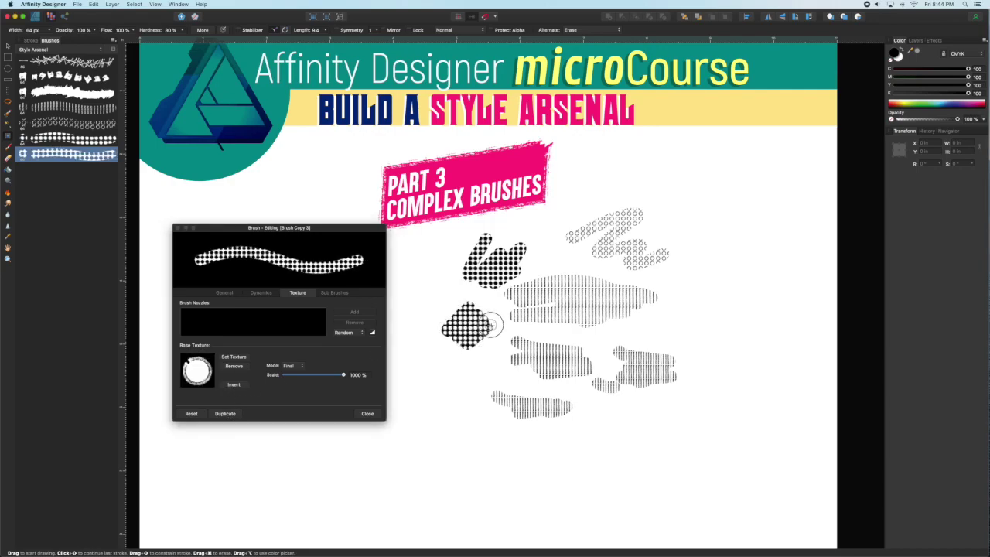
Duplicate the inverted circle brush, set cross.png as the copy's base texture and paint two test patches.
left_click(225, 414)
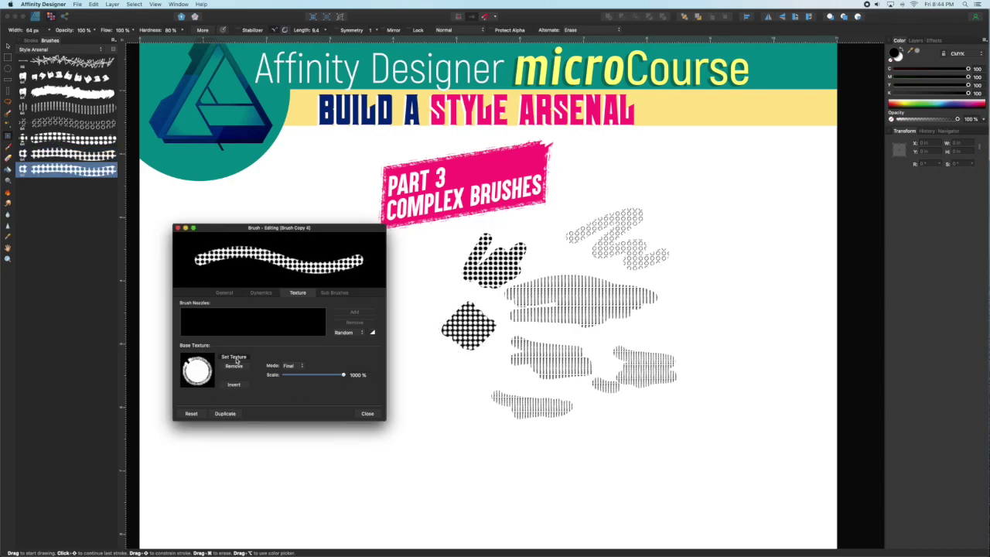
left_click(233, 357)
left_click(128, 249)
key("Return")
left_click_drag(433, 364, 457, 421)
left_click_drag(706, 244, 715, 292)
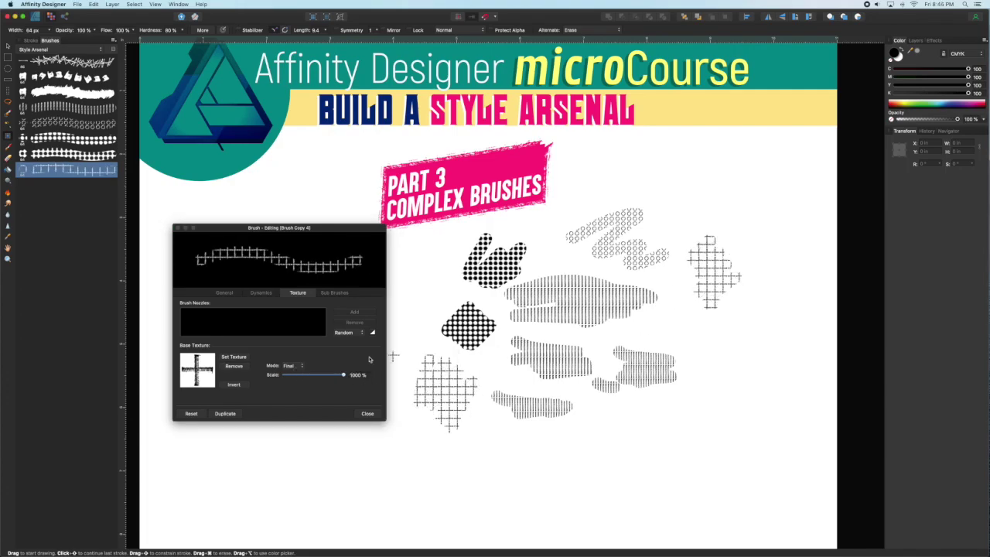
Duplicate the cross brush, set triangle_hollow.png as the copy's base texture and paint a test patch.
left_click(224, 414)
left_click(234, 357)
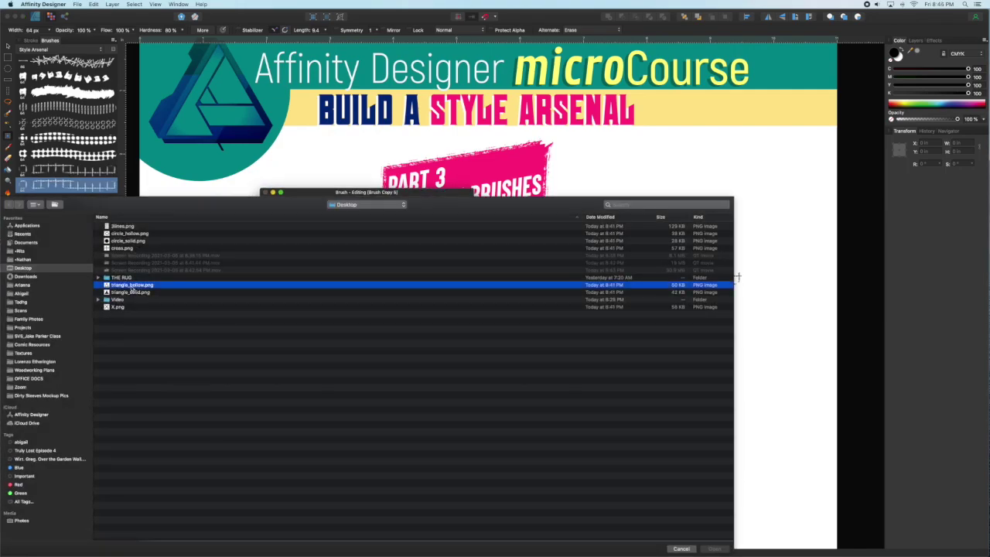
double_click(133, 285)
mouse_move(696, 169)
left_mouse_down()
mouse_move(736, 205)
mouse_move(773, 210)
left_mouse_up()
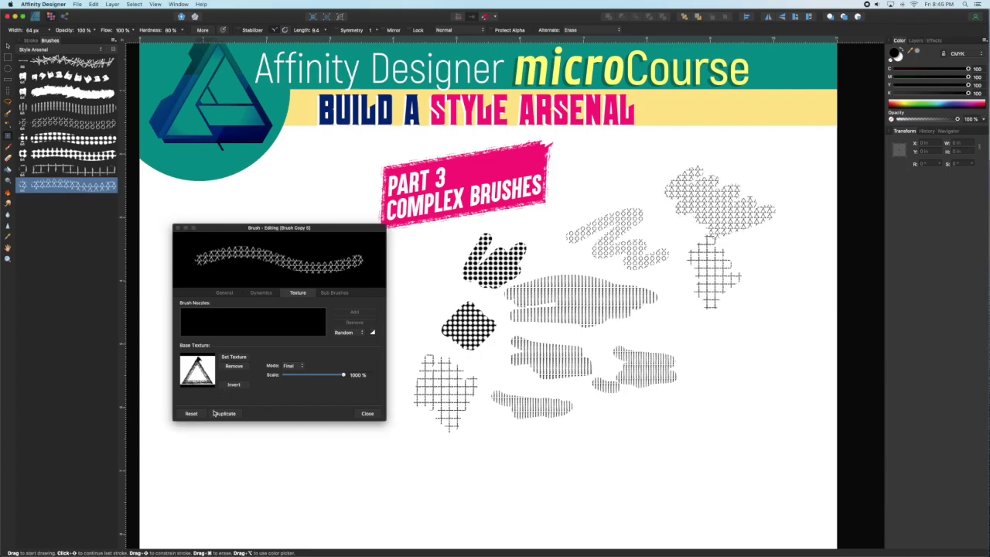
Duplicate the hollow triangle brush, test the copy with an inverted texture, and set triangle_solid.png as its base texture.
left_click(211, 413)
left_click_drag(513, 456, 673, 456)
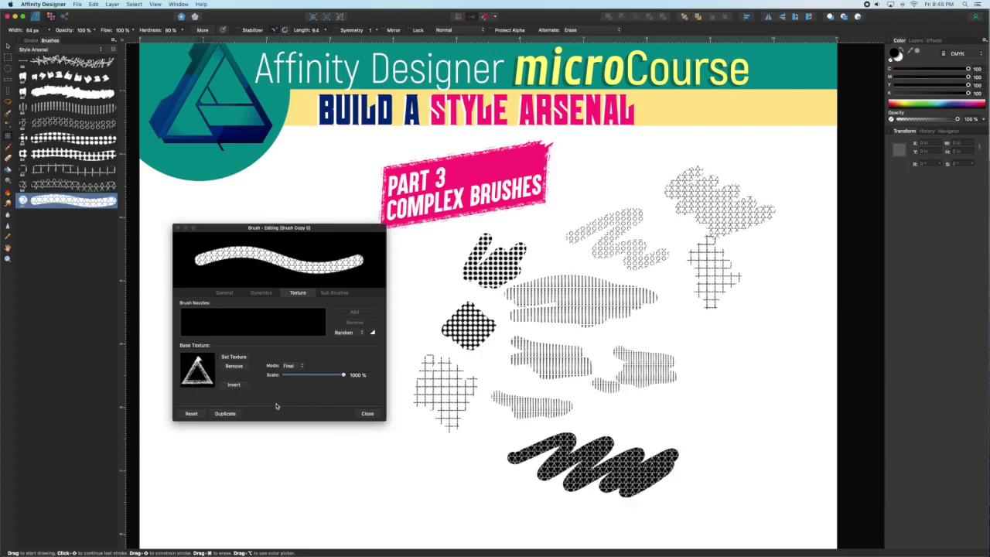
left_click(234, 357)
left_click(133, 293)
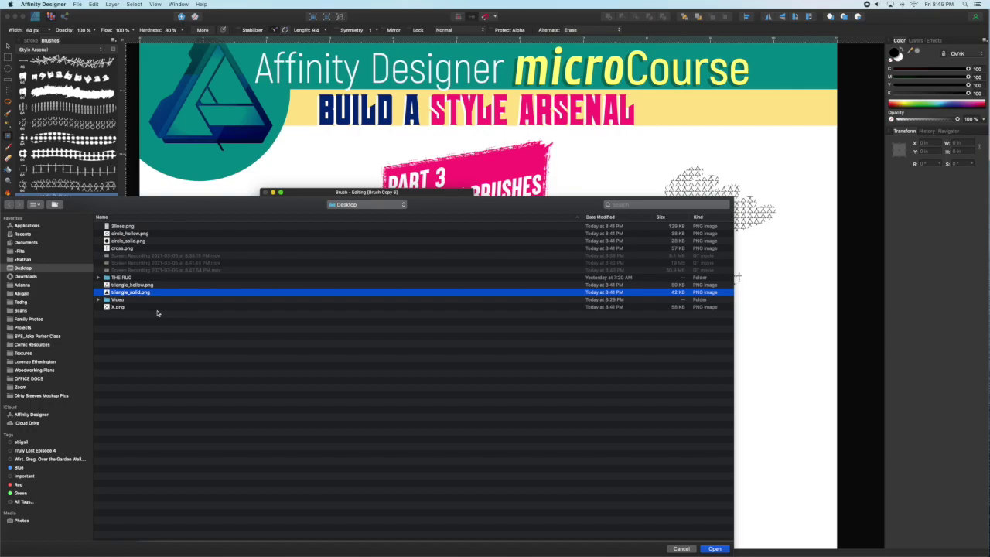
key("Return")
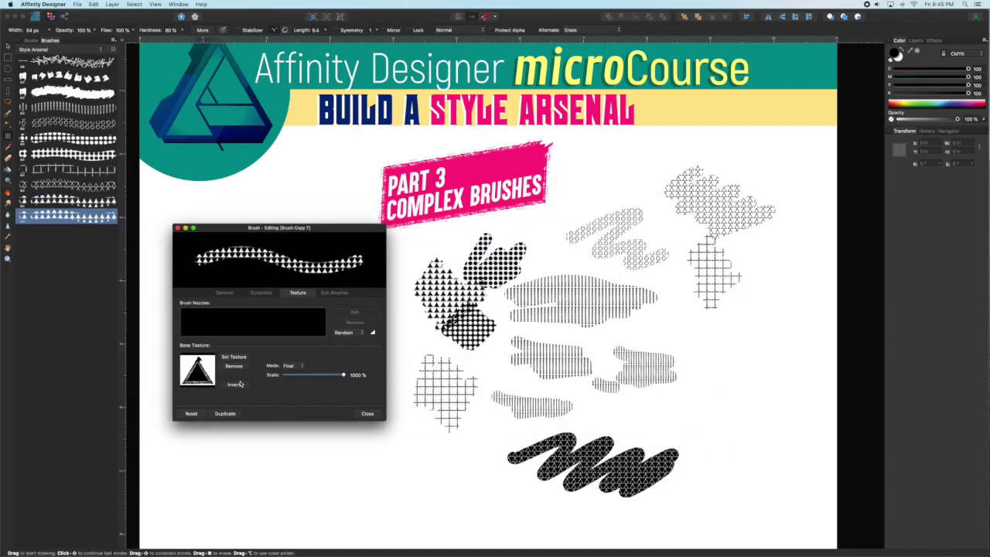
Set X.png as the base texture of the copied solid triangle brush.
left_click(233, 357)
left_click(372, 307)
key("Return")
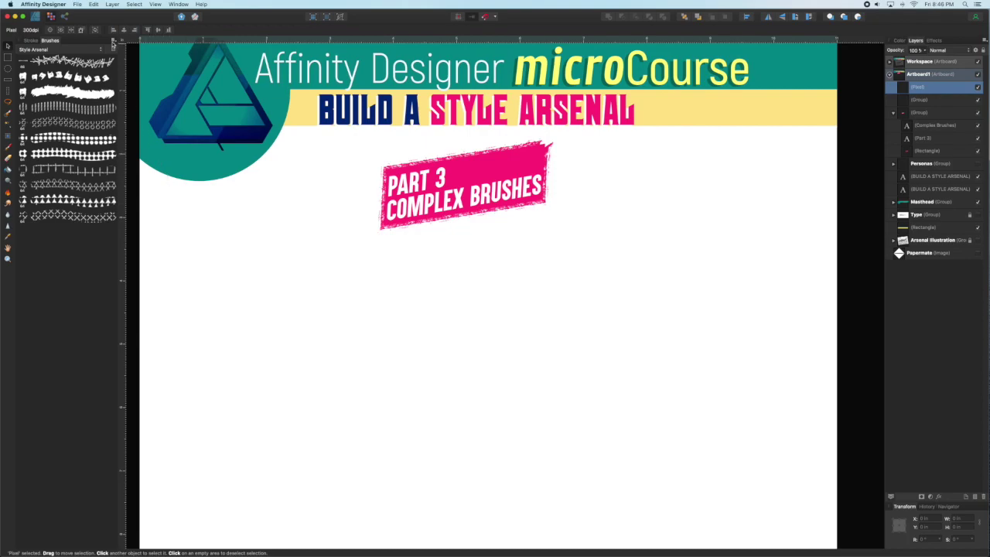
Create a new raster brush from 3lines.png in the Style Arsenal category.
left_click(113, 42)
left_click(143, 93)
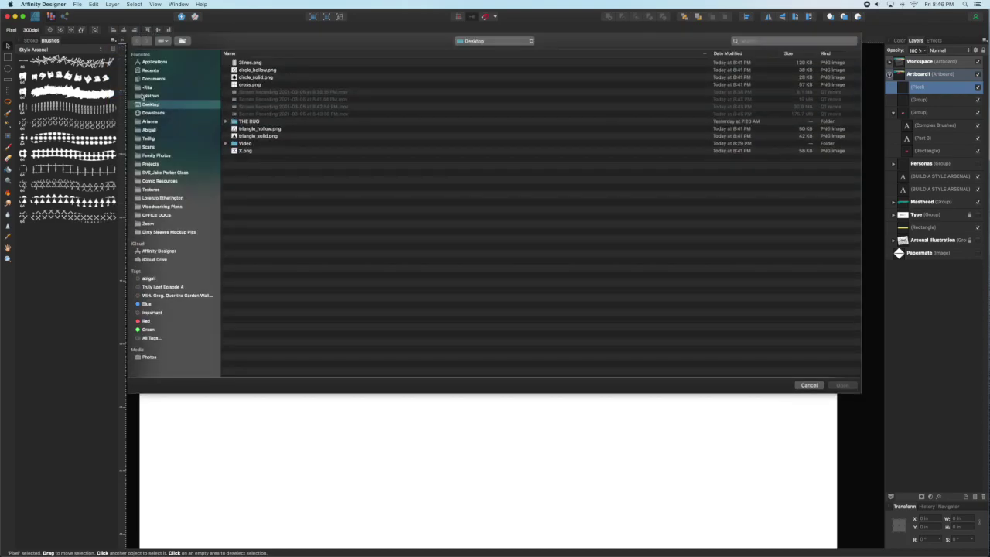
left_click(246, 62)
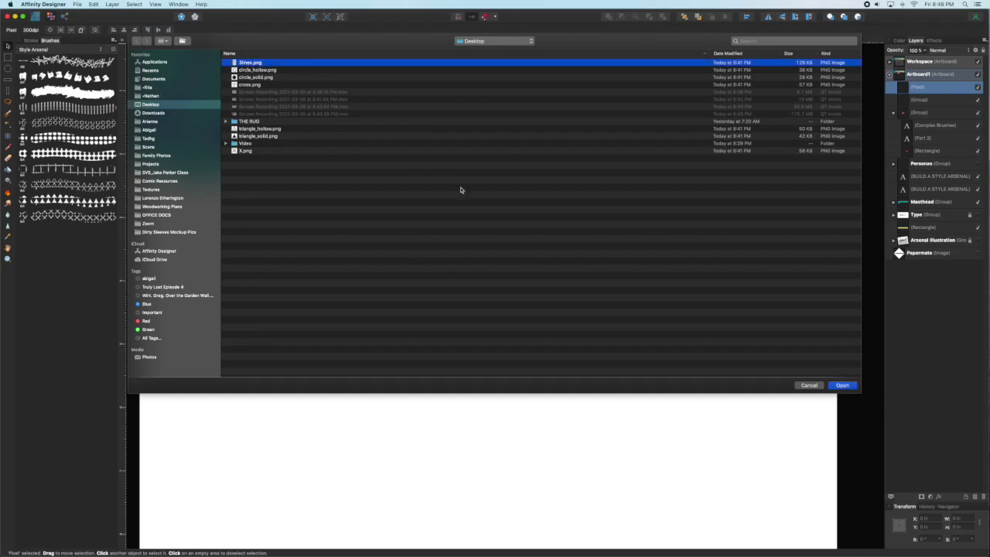
left_click(842, 385)
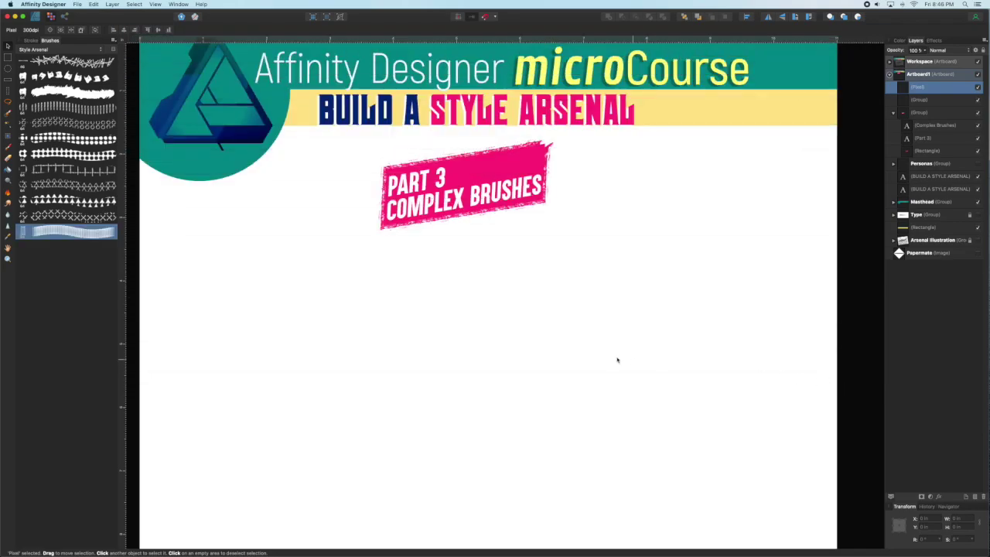
Set the three-line brush's spacing to 54% and its rotation jitter to 100% with the Random controller.
double_click(75, 232)
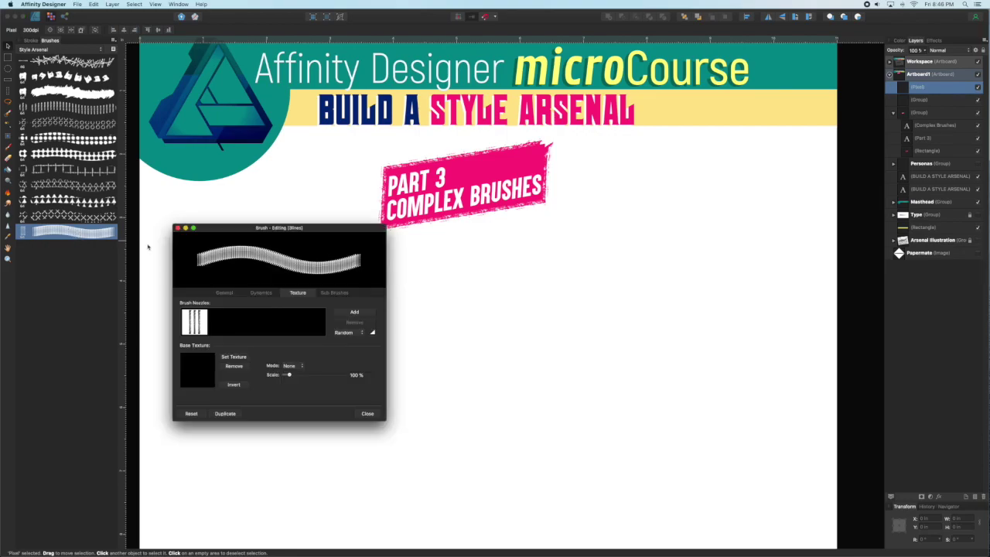
left_click(224, 293)
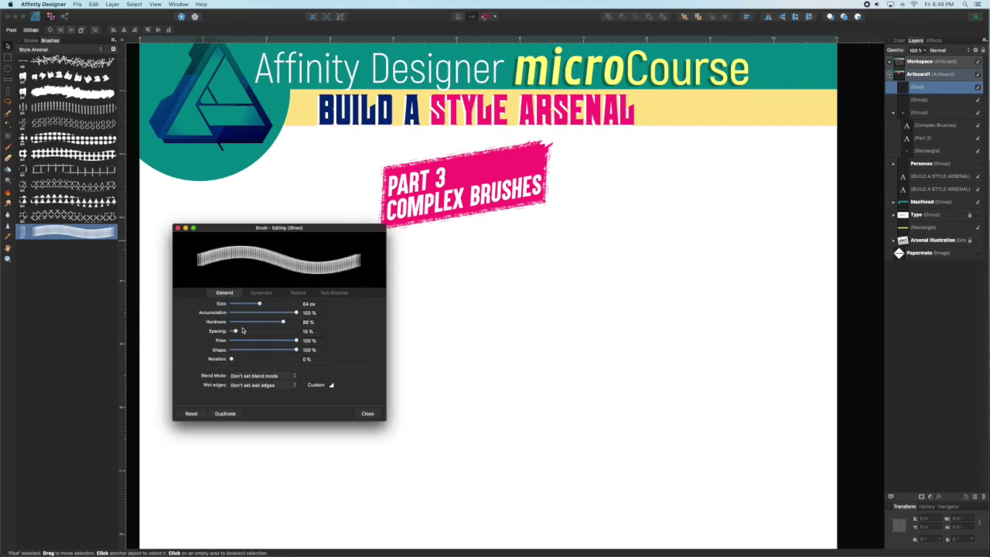
left_click_drag(236, 330, 246, 329)
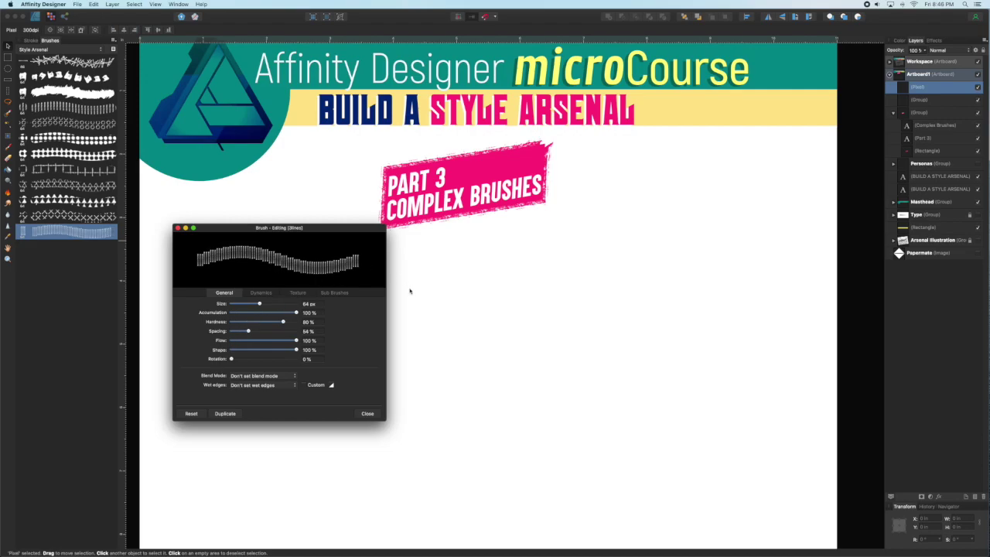
left_click(262, 293)
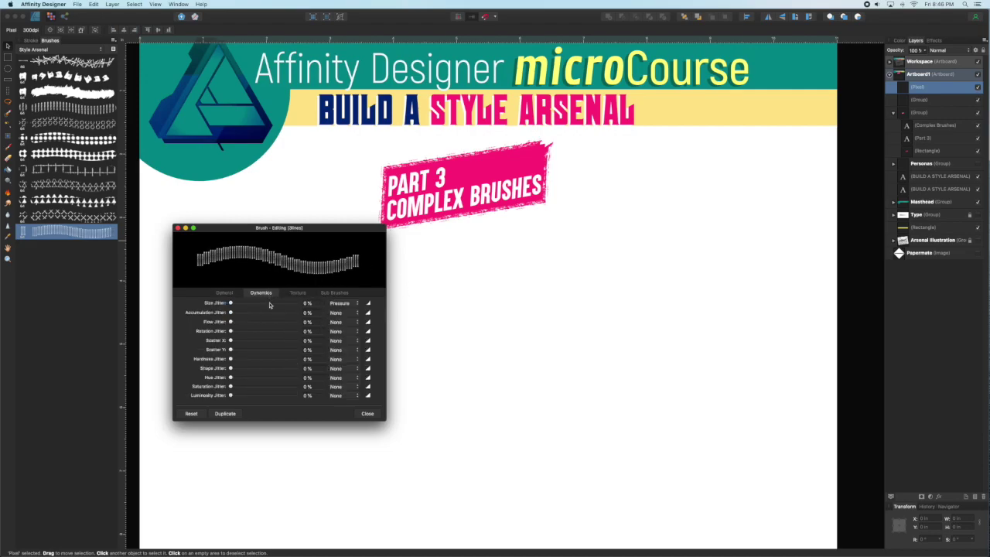
left_click_drag(229, 331, 298, 331)
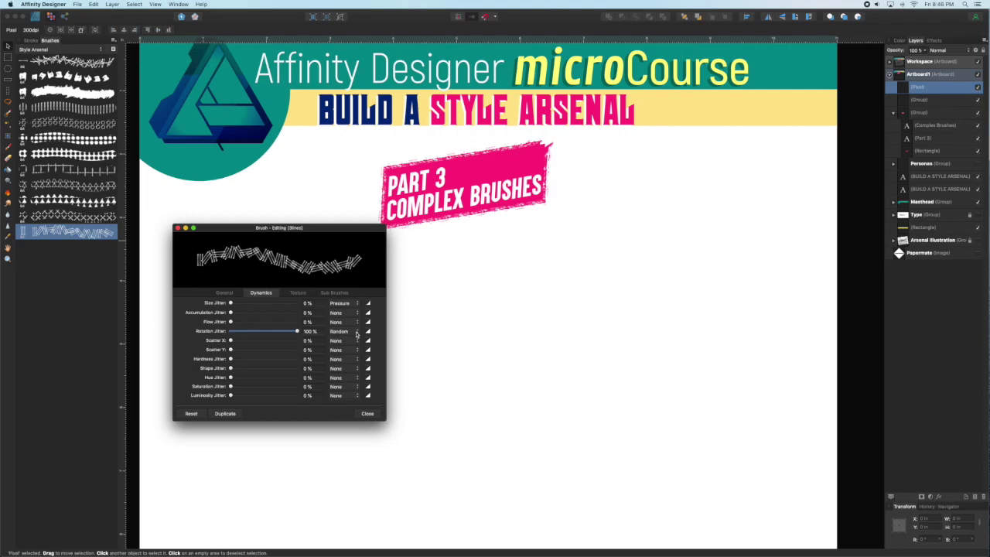
left_click(355, 332)
left_click(355, 334)
Paint test strokes comparing the three-line brush at 100% and 4% rotation jitter, and restore the jitter to 100%.
key("b")
mouse_move(422, 300)
left_mouse_down()
mouse_move(463, 289)
mouse_move(553, 294)
mouse_move(624, 338)
left_mouse_up()
left_click_drag(294, 332, 233, 331)
mouse_move(416, 334)
left_mouse_down()
mouse_move(440, 372)
mouse_move(531, 405)
mouse_move(569, 374)
mouse_move(551, 330)
mouse_move(488, 334)
mouse_move(470, 352)
left_mouse_up()
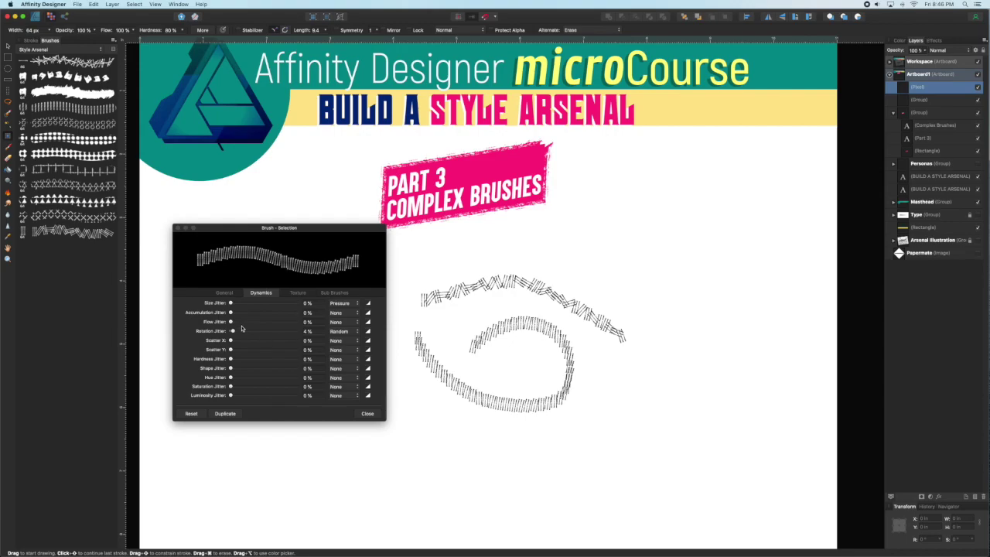
left_click_drag(233, 331, 301, 331)
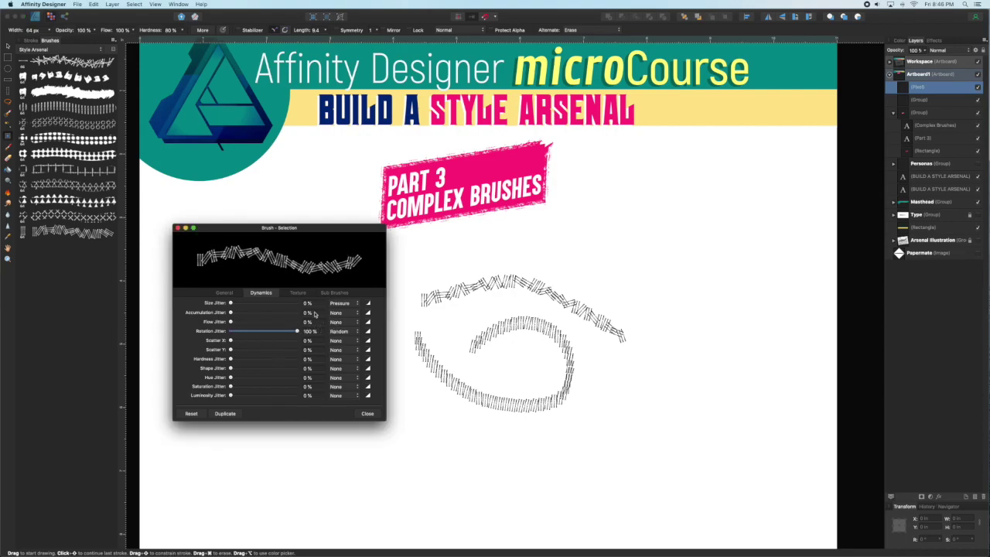
Set the three-line brush's rotation to 50% and paint several curved test strokes and a dense test patch.
left_click(222, 293)
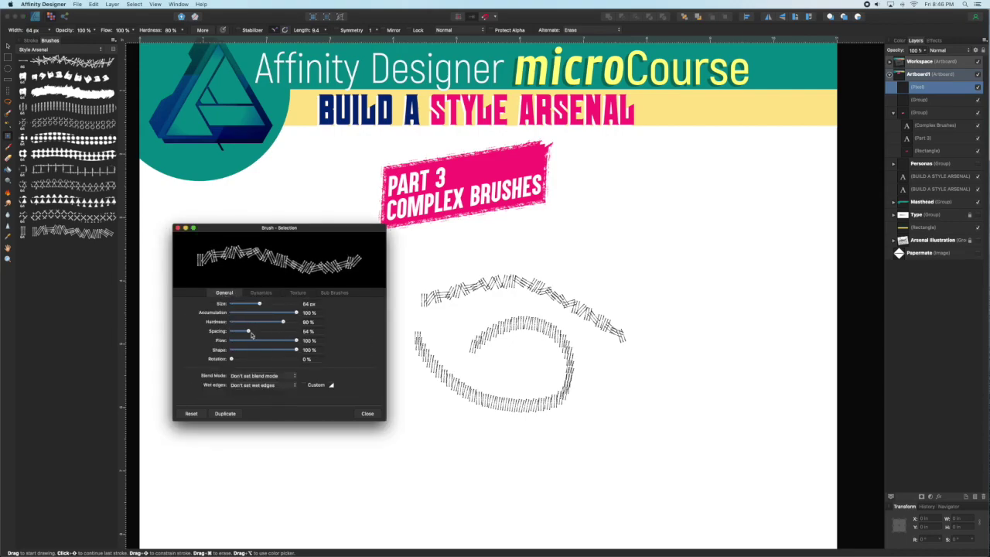
left_click_drag(246, 358, 296, 359)
mouse_move(400, 384)
left_mouse_down()
mouse_move(438, 433)
mouse_move(540, 464)
mouse_move(632, 440)
mouse_move(671, 375)
left_mouse_up()
mouse_move(657, 301)
left_mouse_down()
mouse_move(613, 244)
mouse_move(516, 244)
left_mouse_up()
mouse_move(574, 275)
left_mouse_down()
mouse_move(666, 245)
mouse_move(704, 317)
mouse_move(712, 367)
left_mouse_up()
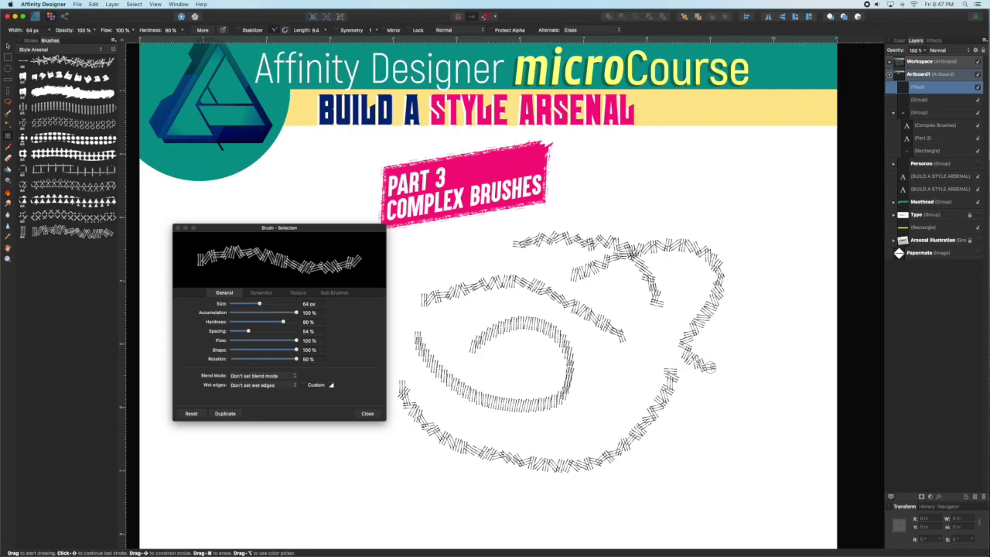
mouse_move(650, 204)
left_mouse_down()
mouse_move(669, 236)
mouse_move(690, 201)
mouse_move(667, 280)
left_mouse_up()
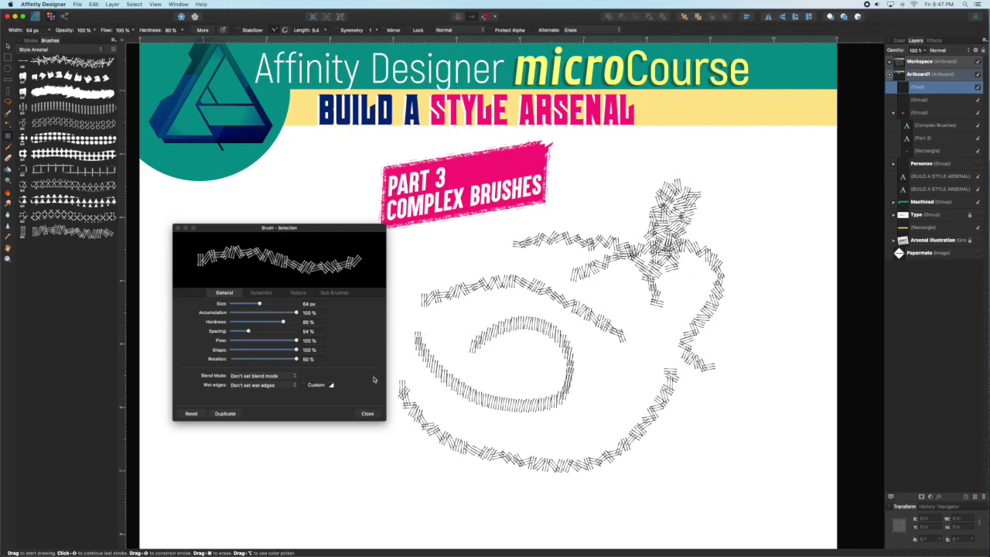
left_click(367, 413)
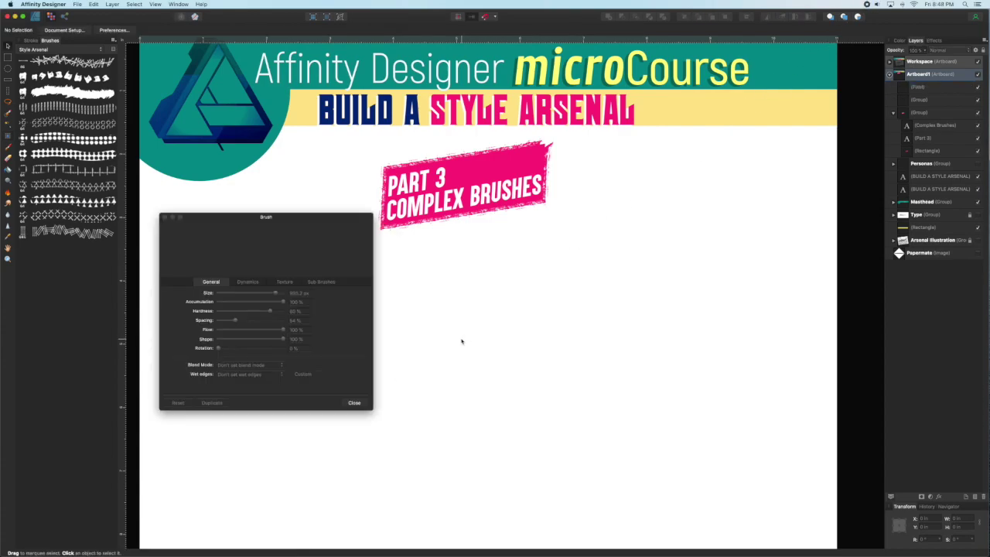
Enlarge the three-line brush to 1288.7 px and stamp one upright three-line mark below the title banner.
left_click(88, 233)
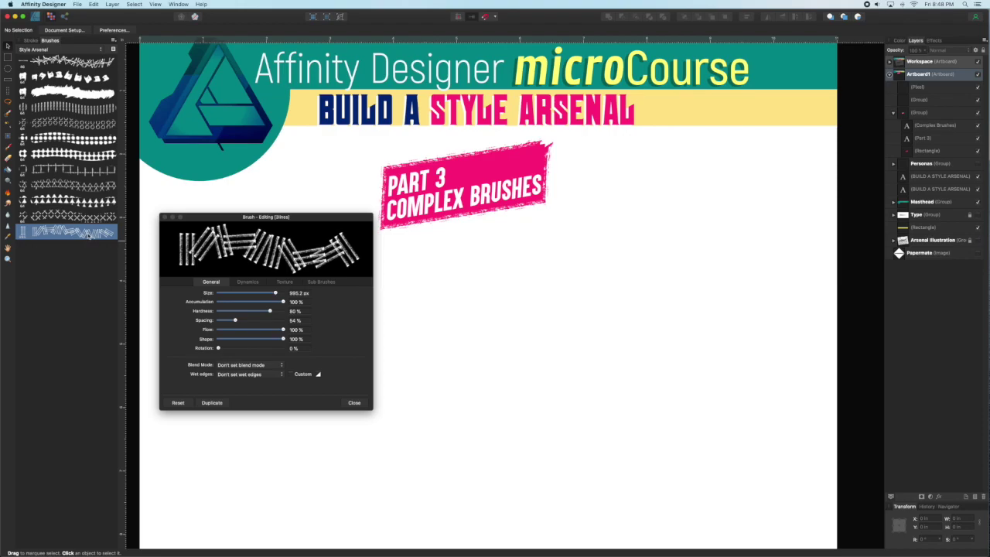
left_click(277, 294)
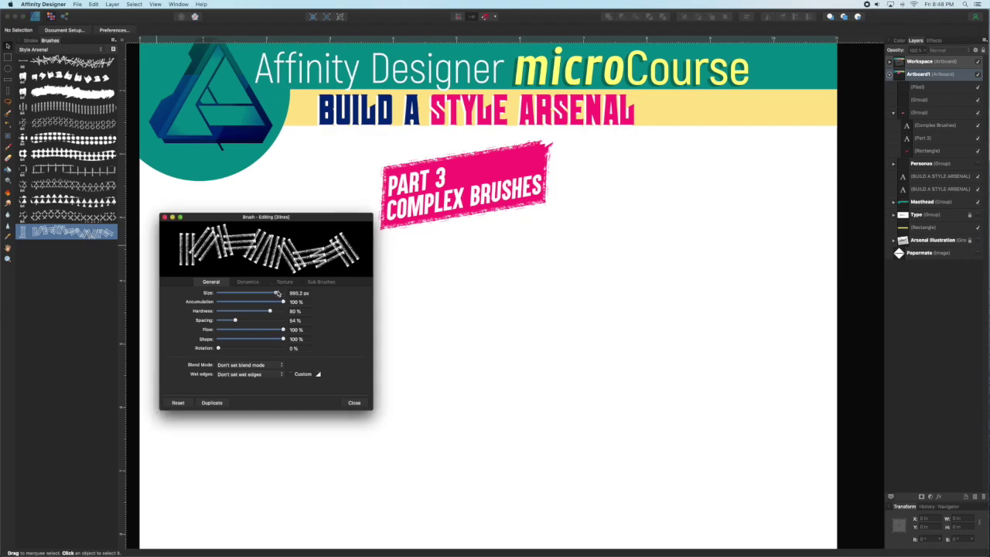
key("b")
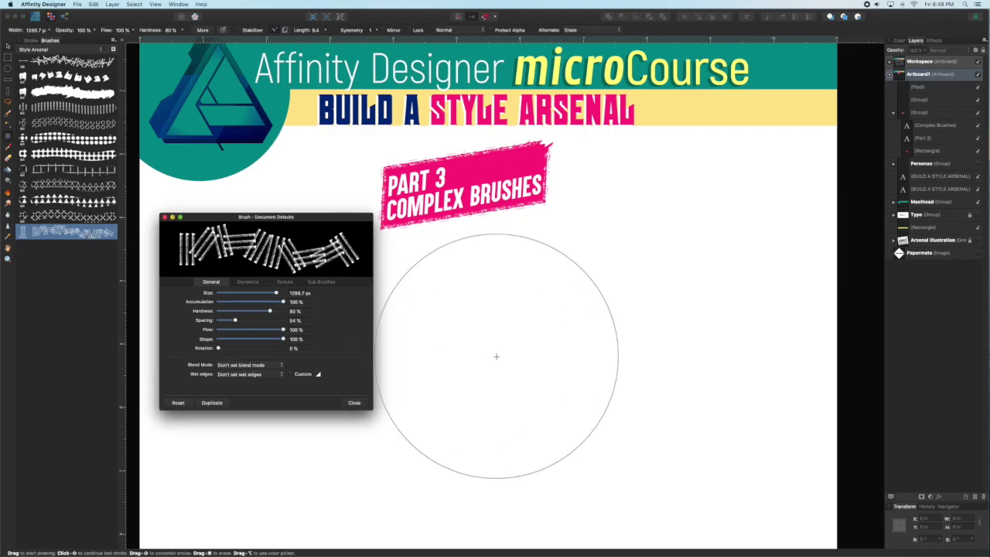
left_click(529, 363)
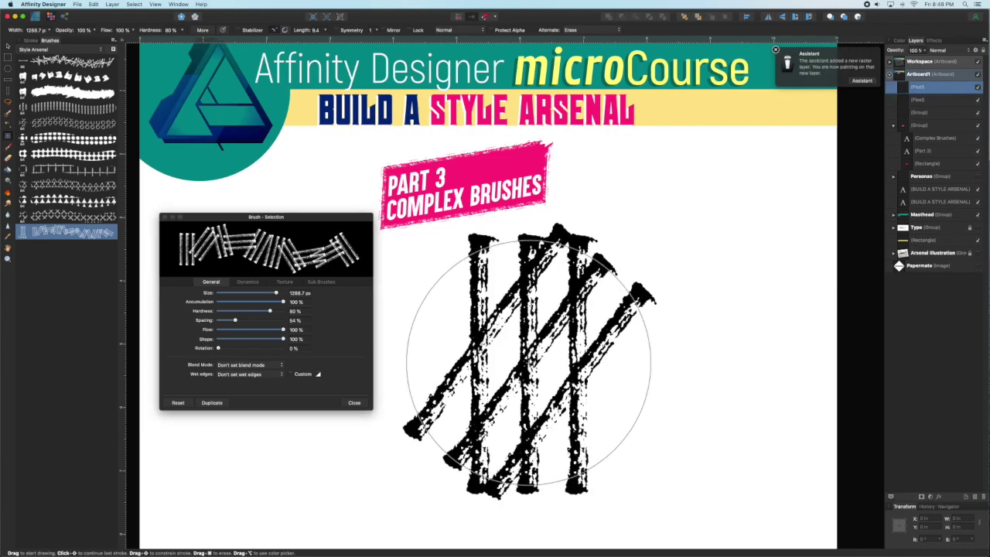
Stamp the three-line mark over the first one with brush rotation at 18% and again at 33%, building a waffle pattern.
mouse_move(218, 348)
left_mouse_down()
mouse_move(248, 348)
mouse_move(239, 348)
left_mouse_up()
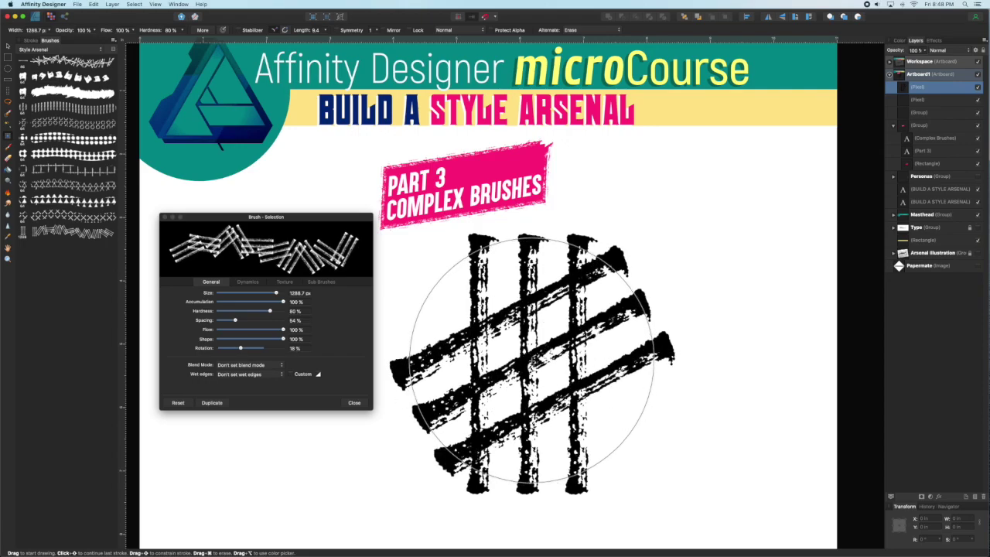
left_click_drag(239, 348, 260, 348)
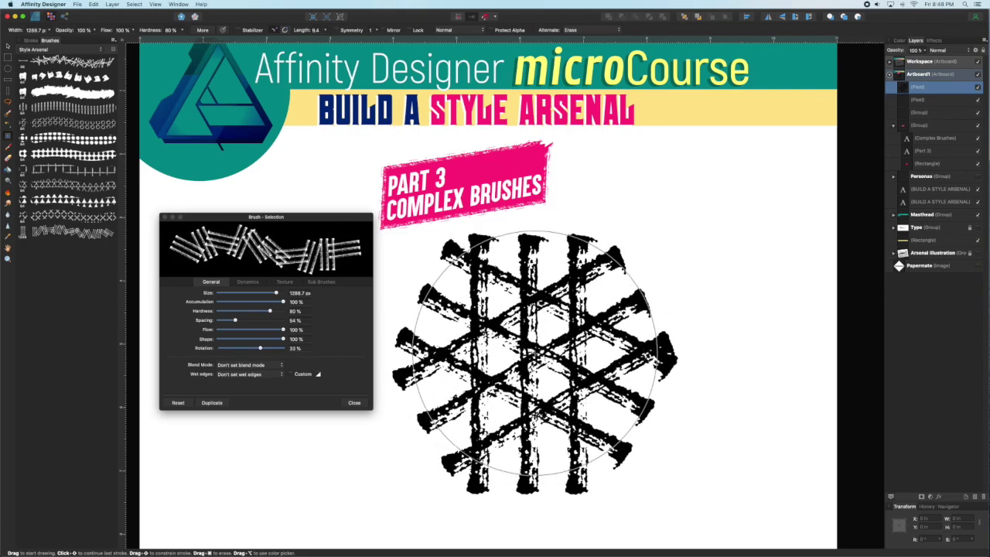
left_click(535, 353)
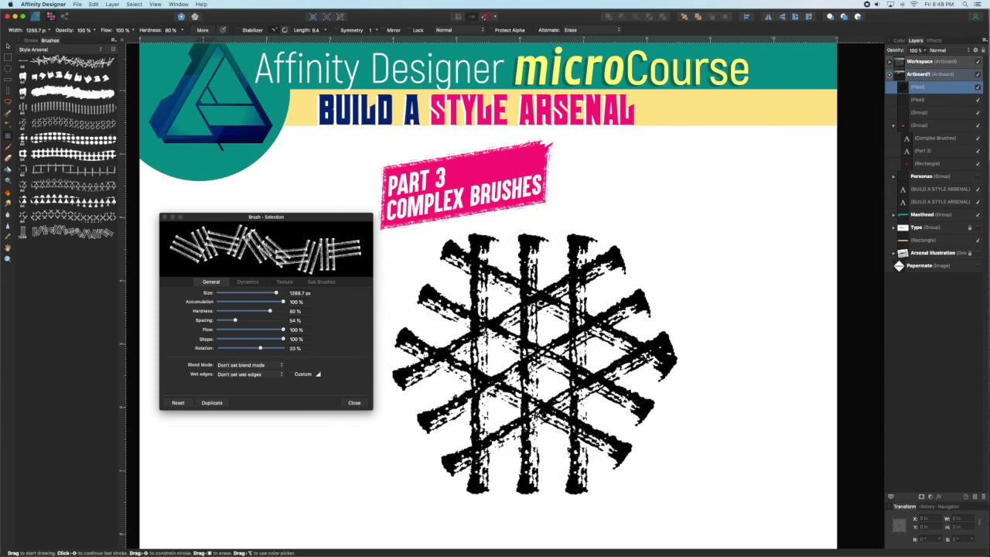
left_click(164, 216)
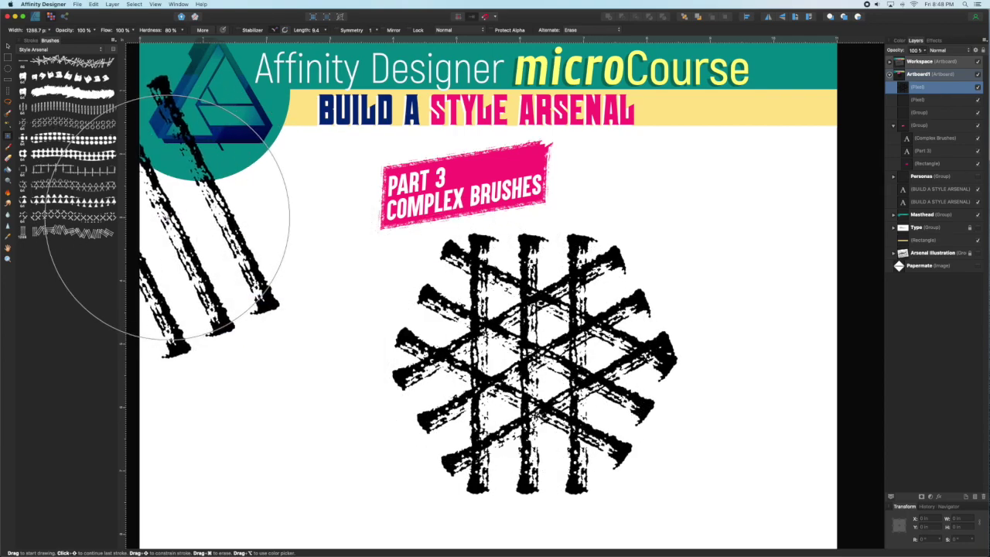
Name the waffle pattern's slice Waffle and export it as a single PNG.
key("v")
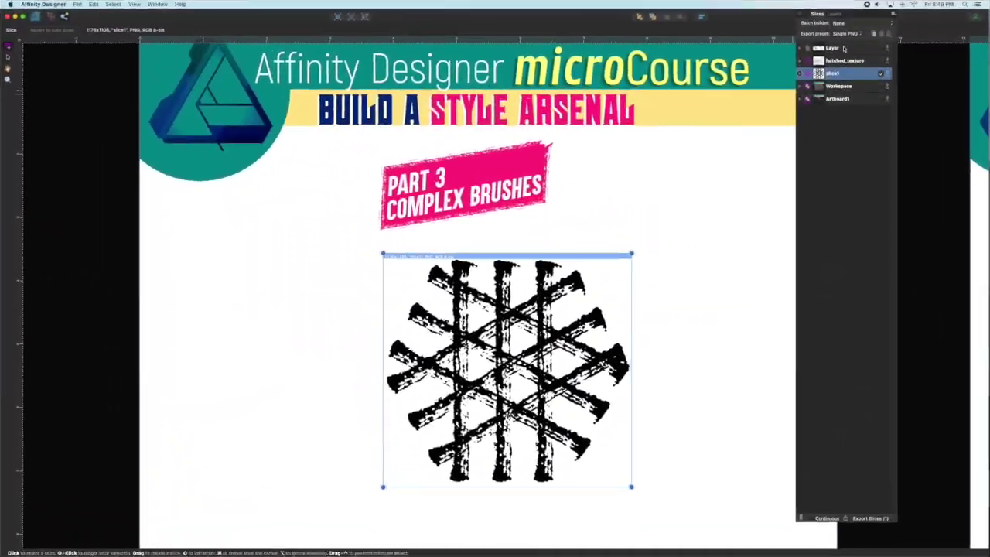
key("Return")
left_click(870, 517)
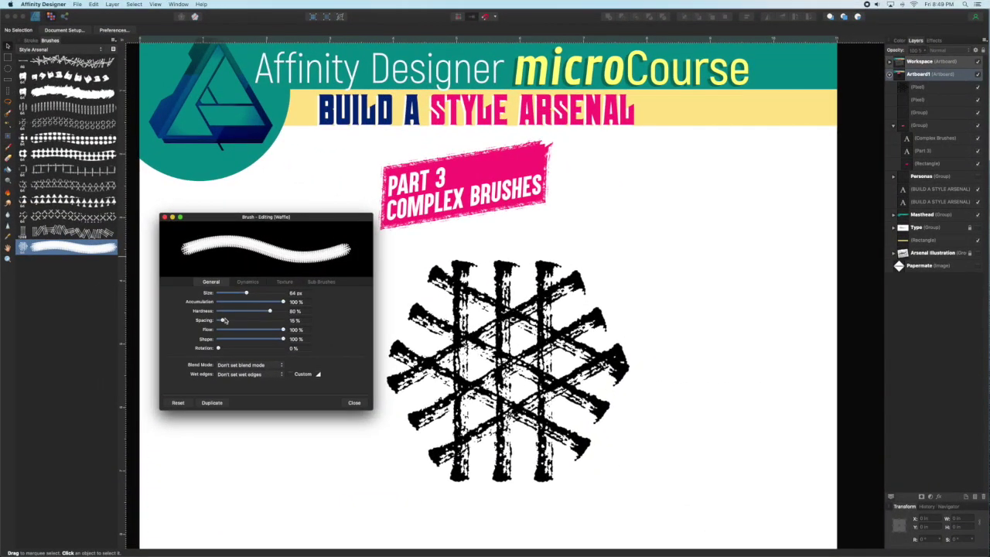
Set the Waffle brush's spacing to 68% and its rotation to 14%.
mouse_move(224, 320)
left_mouse_down()
mouse_move(257, 318)
mouse_move(244, 319)
left_mouse_up()
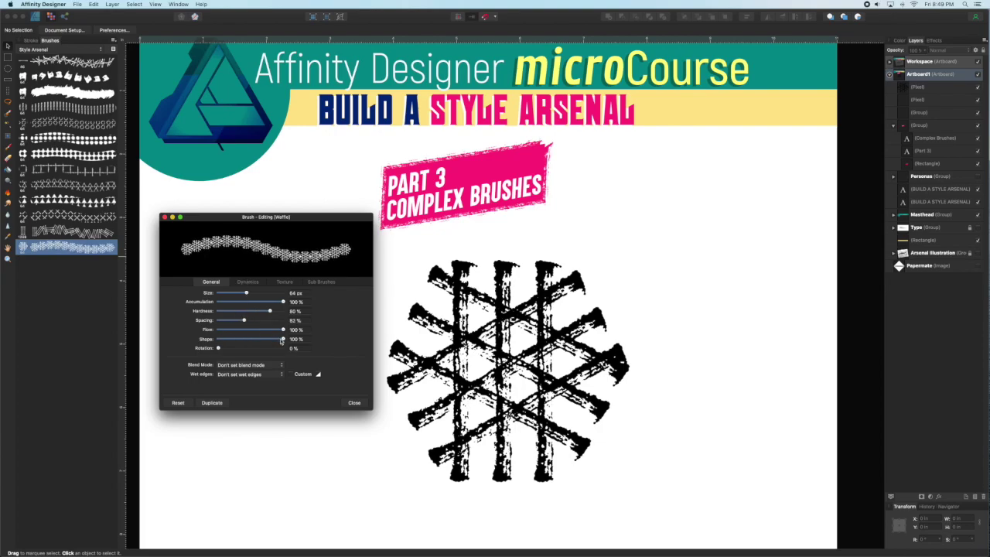
left_click_drag(219, 349, 237, 349)
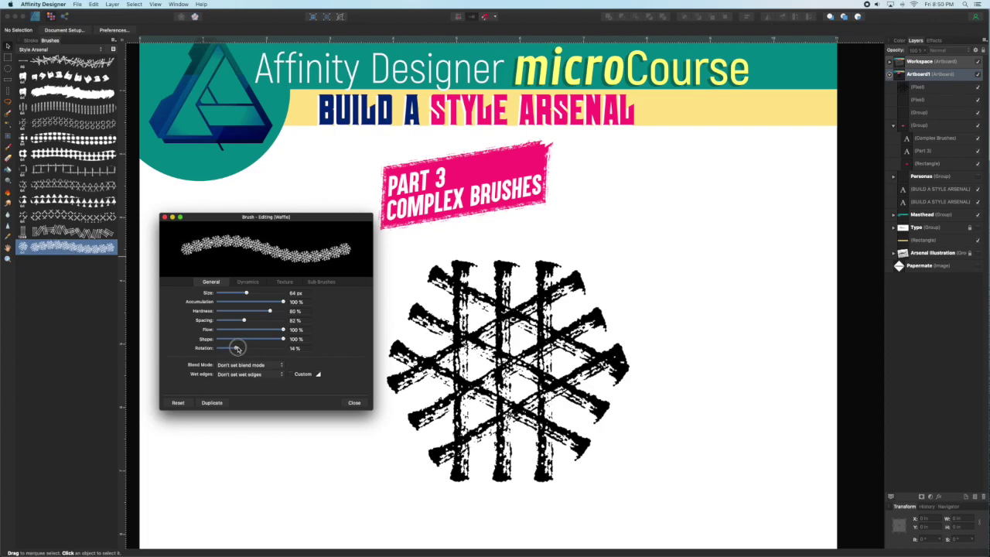
left_click_drag(237, 318, 239, 320)
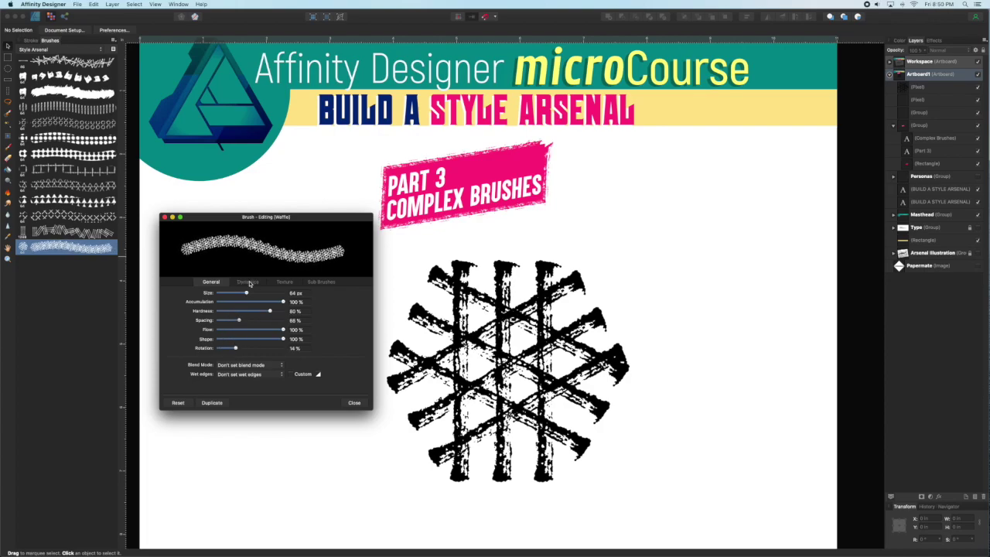
Set the Waffle brush's dynamics to 60% Scatter X, 88% Scatter Y and 100% rotation jitter.
left_click(249, 282)
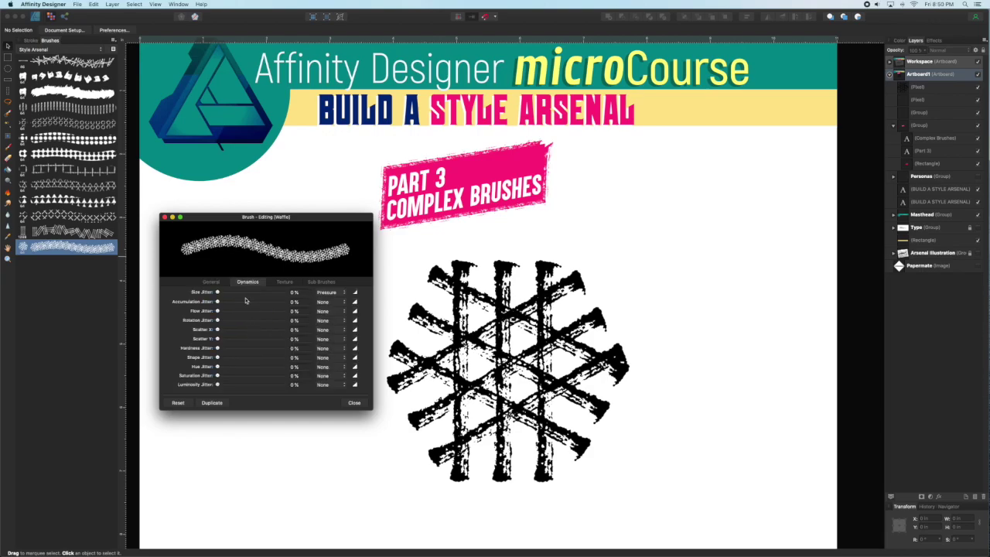
left_click_drag(217, 330, 230, 340)
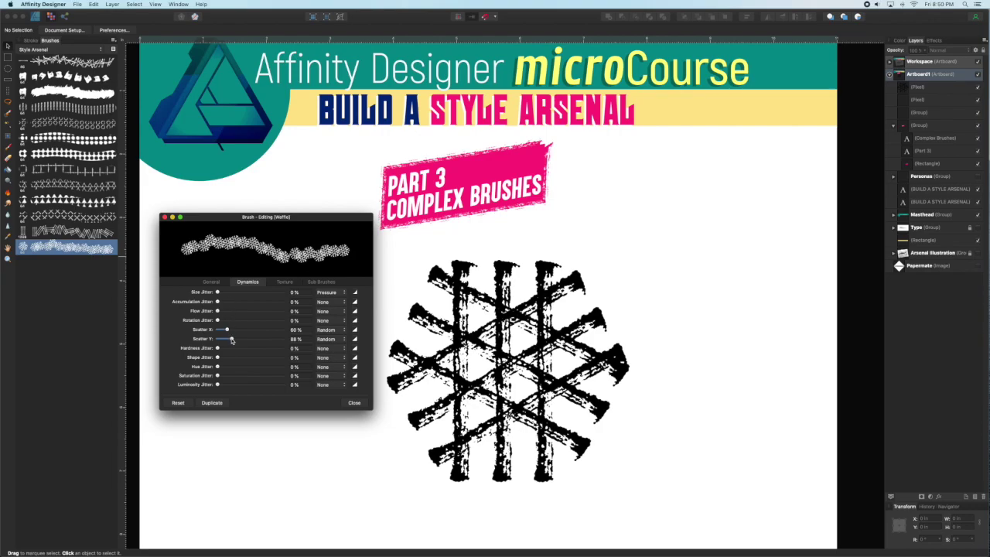
left_click_drag(218, 320, 285, 320)
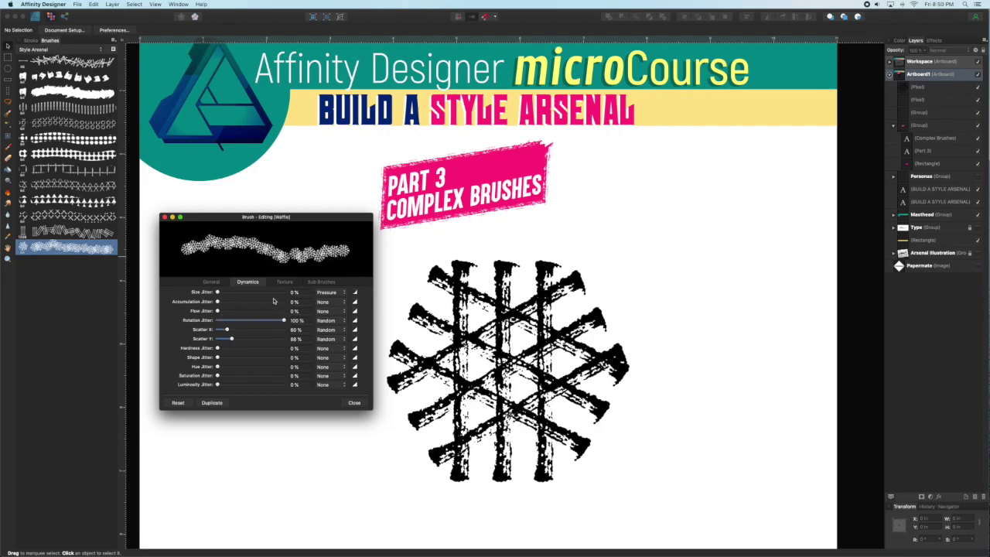
Tighten the Waffle brush's spacing to 33% and raise Scatter X to 84% and Scatter Y to 148%.
left_click(212, 282)
left_click_drag(239, 320, 234, 319)
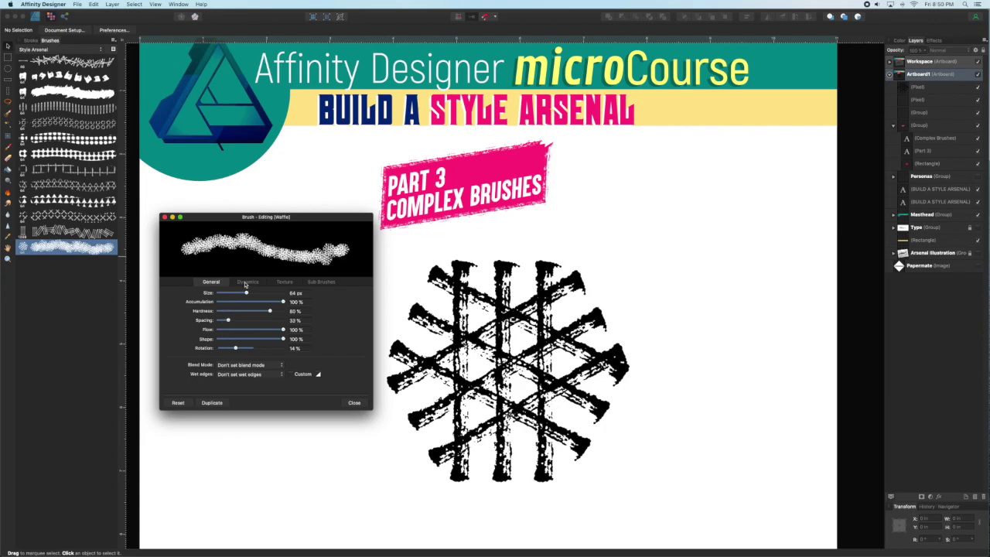
left_click(245, 283)
left_click_drag(227, 330, 231, 330)
left_click_drag(233, 338, 241, 338)
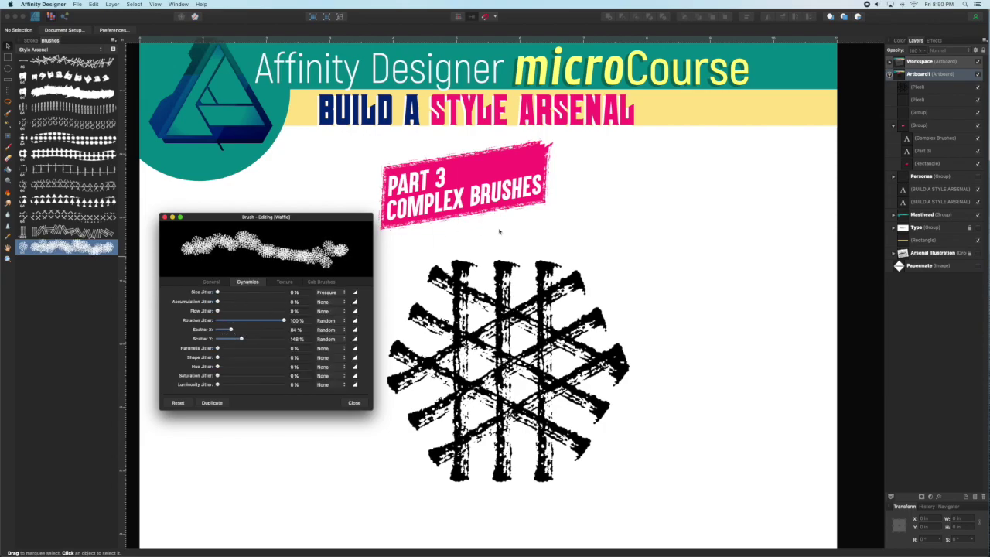
Paint a test patch with the Waffle brush beside the stamped pattern and enlarge the brush to about 99 px.
key("b")
mouse_move(647, 223)
left_mouse_down()
mouse_move(631, 262)
mouse_move(657, 295)
mouse_move(699, 298)
mouse_move(673, 348)
left_mouse_up()
mouse_move(693, 179)
left_mouse_down()
mouse_move(659, 198)
mouse_move(699, 228)
mouse_move(726, 186)
left_mouse_up()
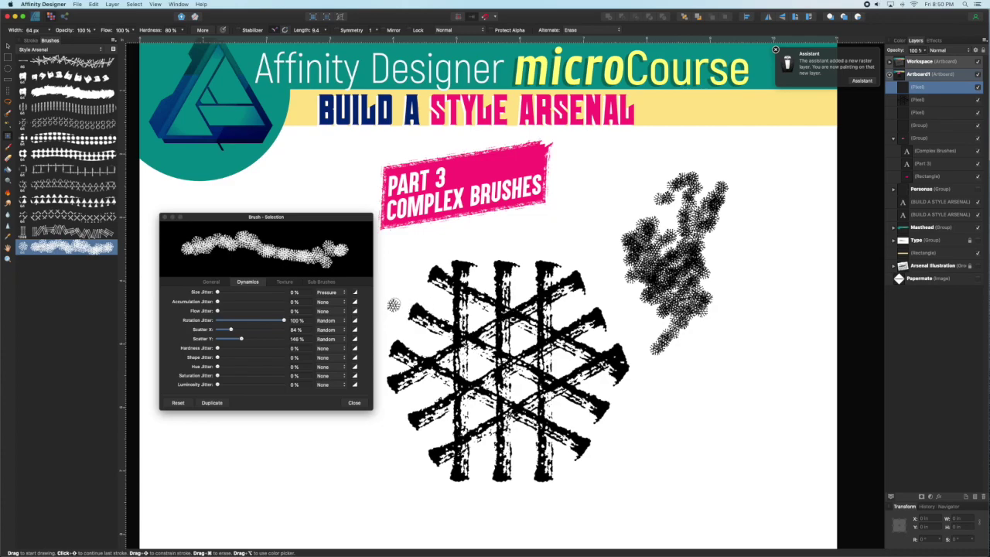
left_click(215, 283)
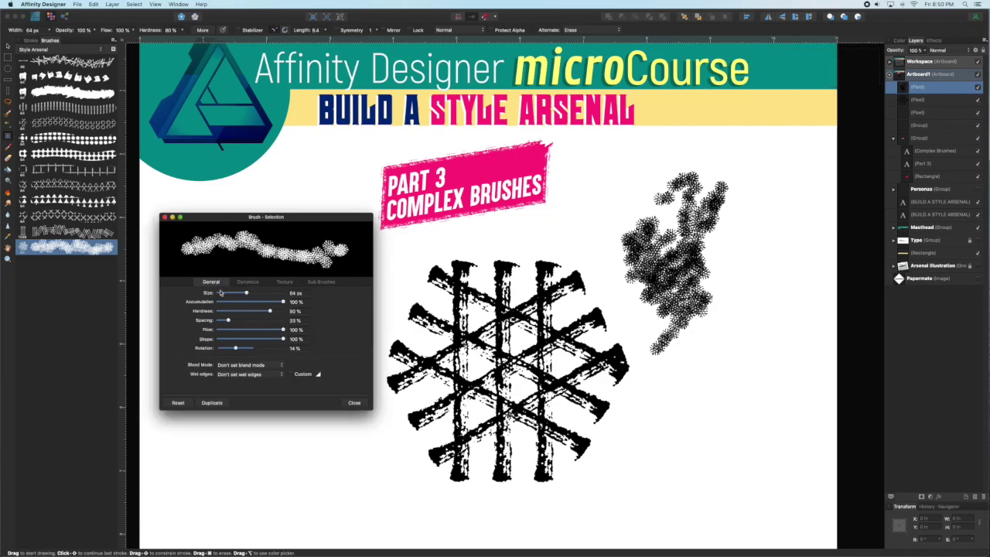
left_click_drag(243, 294, 248, 294)
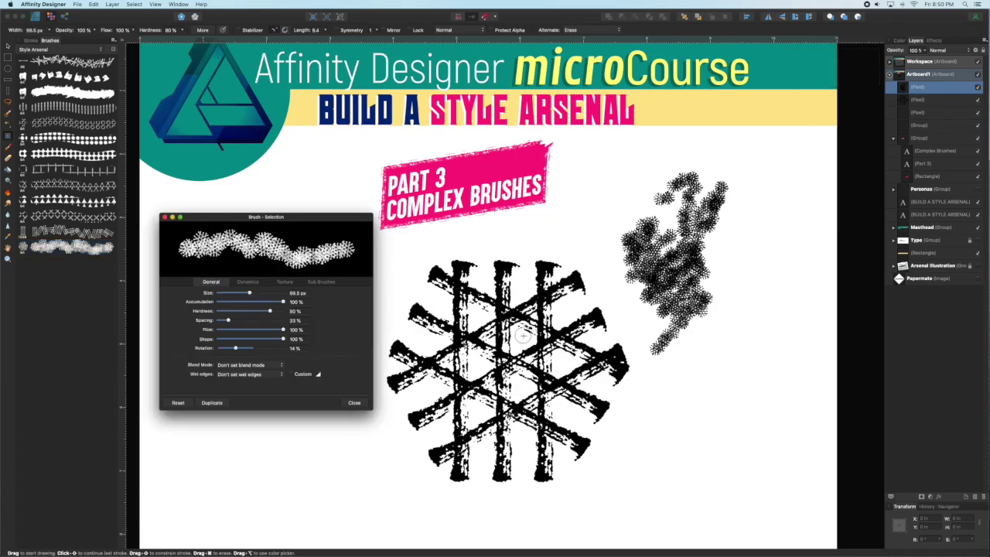
Paint a second Waffle test patch below the first one and duplicate the brush.
mouse_move(696, 344)
left_mouse_down()
mouse_move(675, 405)
mouse_move(735, 353)
mouse_move(730, 392)
mouse_move(705, 439)
left_mouse_up()
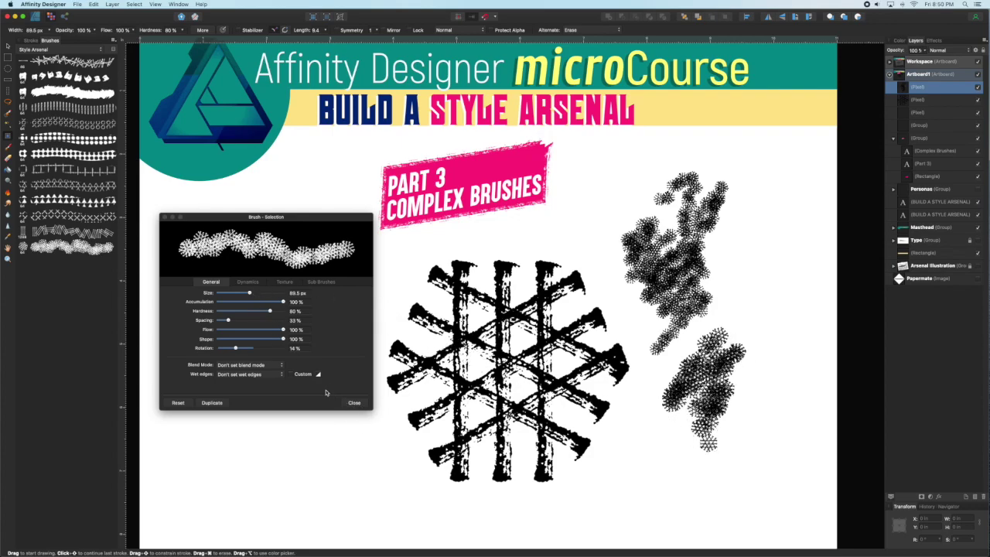
left_click(212, 404)
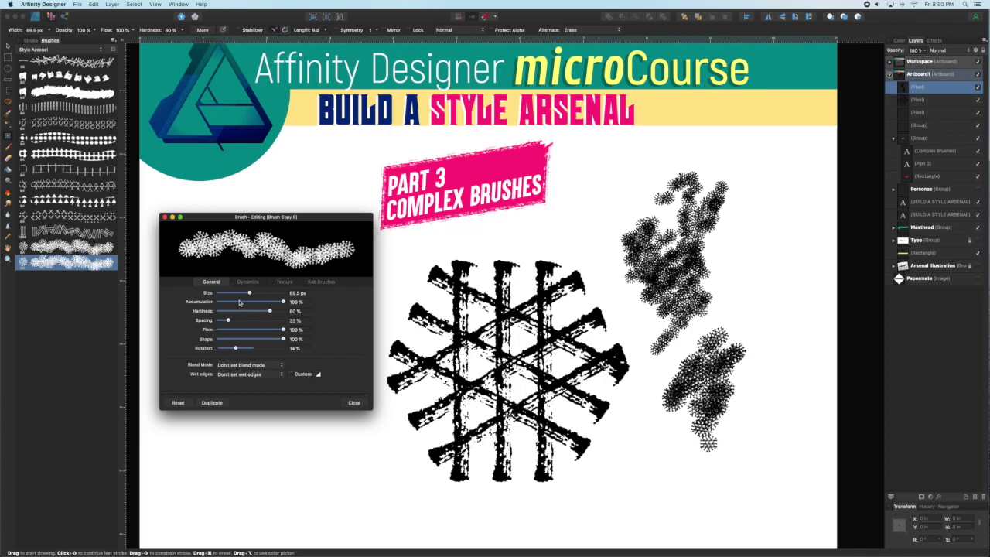
Widen the Waffle duplicate's spacing to 62% and then further, painting test stamps on the empty canvas beside the hatched pattern.
left_click_drag(229, 324, 238, 319)
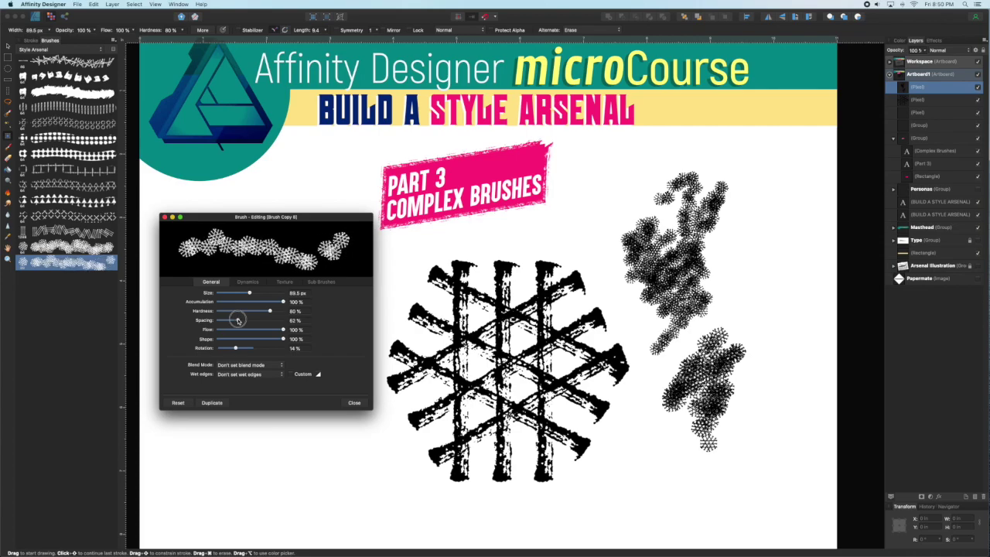
mouse_move(291, 448)
left_mouse_down()
mouse_move(287, 437)
mouse_move(316, 486)
mouse_move(327, 417)
left_mouse_up()
left_click_drag(238, 320, 248, 320)
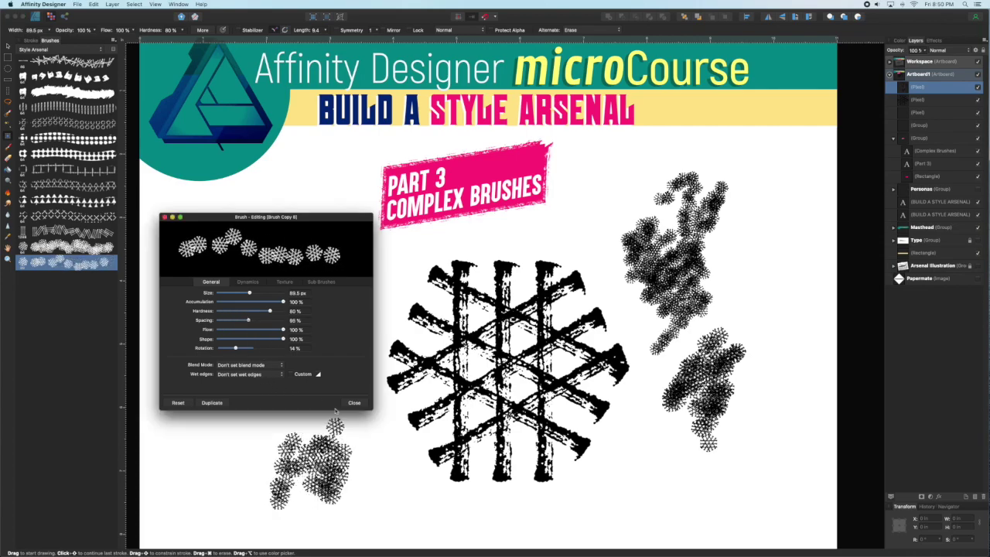
left_click_drag(377, 456, 378, 477)
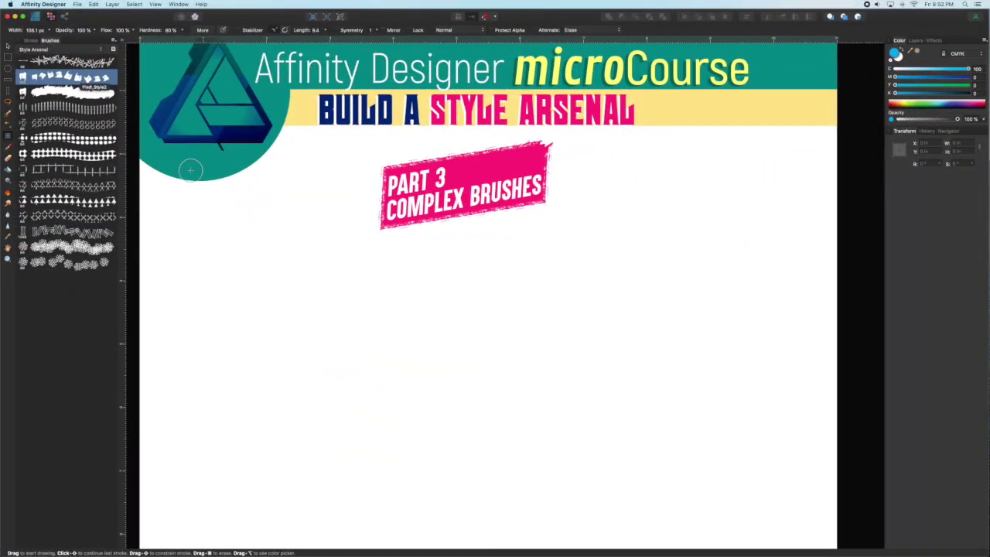
Stamp single marks in pure cyan, magenta and yellow in a row below the banner with the blocky textured brush.
left_click_drag(339, 291, 343, 295)
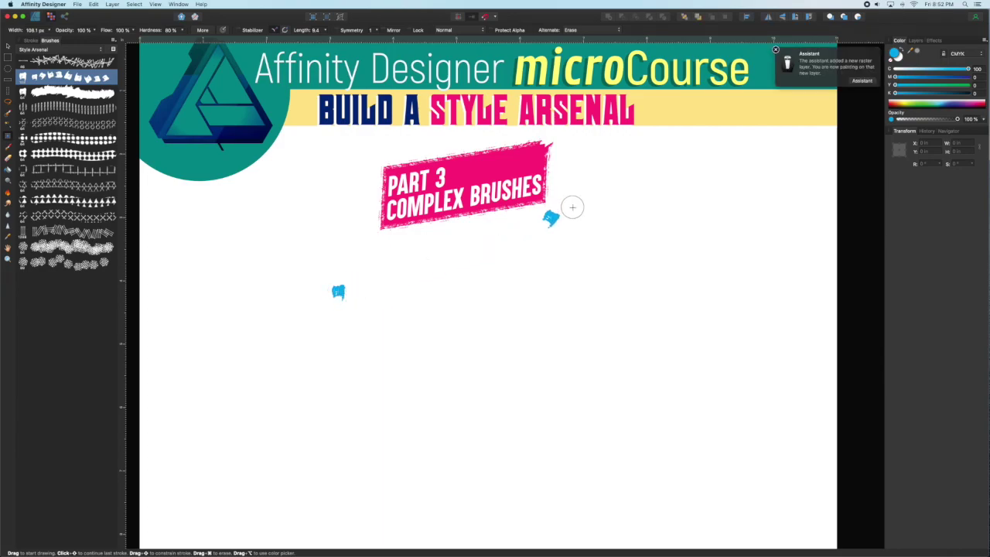
mouse_move(967, 68)
left_mouse_down()
mouse_move(895, 68)
mouse_move(967, 77)
left_mouse_up()
left_click_drag(390, 292, 393, 289)
left_click_drag(585, 242, 604, 235)
key("super+z")
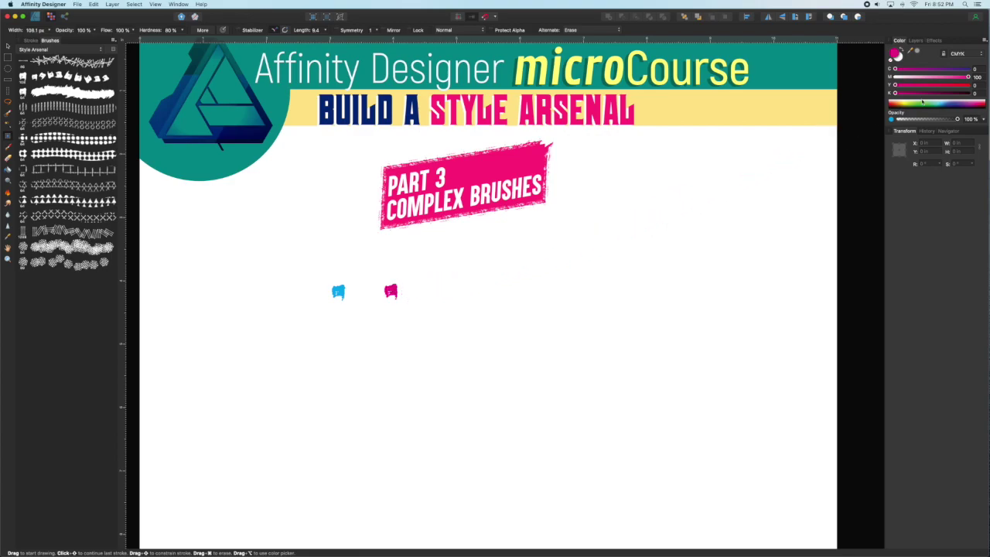
mouse_move(968, 77)
left_mouse_down()
mouse_move(894, 77)
mouse_move(969, 85)
left_mouse_up()
left_click_drag(448, 291, 441, 287)
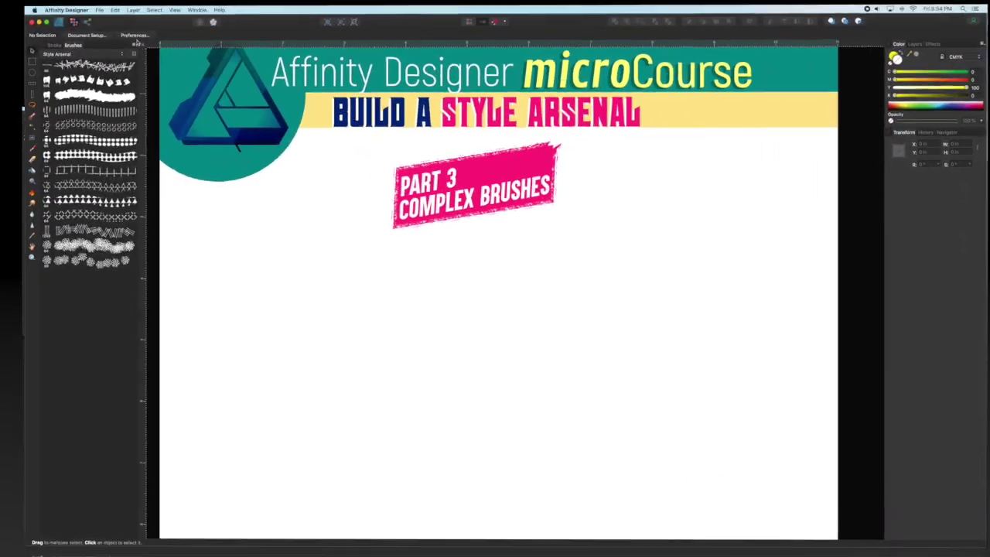
Create a new image brush from Cyan.png on the Desktop in the Style Arsenal category.
left_click(148, 47)
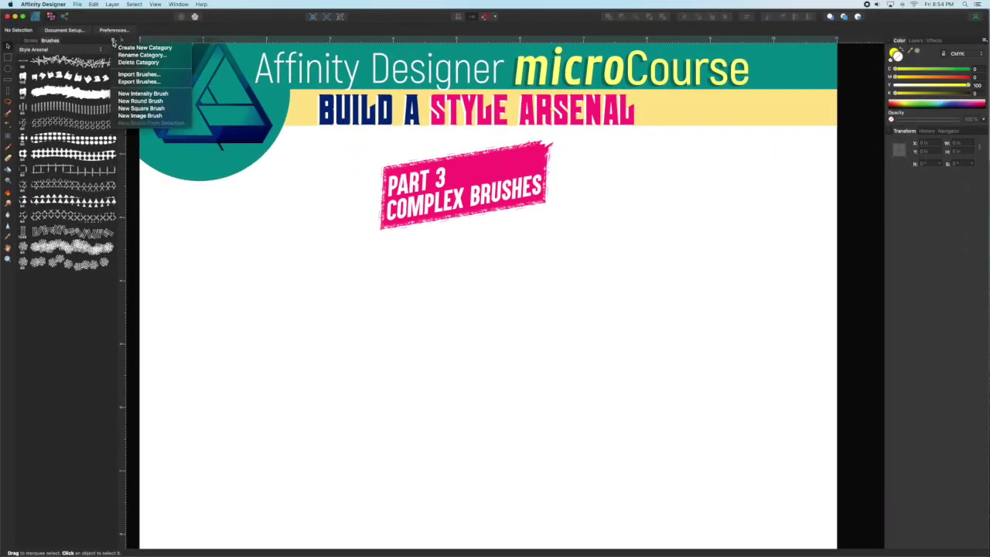
left_click(140, 116)
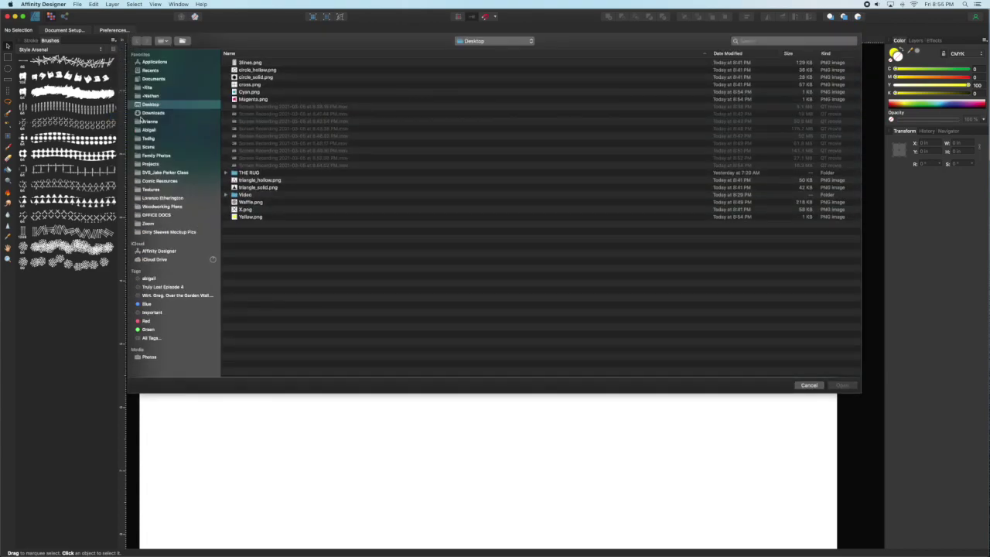
double_click(245, 93)
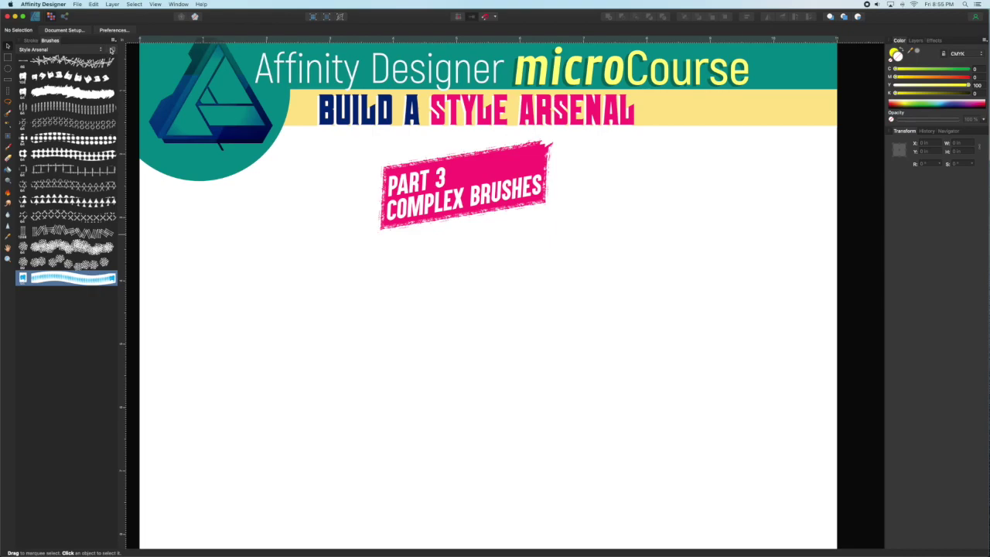
Make the new Cyan image brush active and paint test strokes below and beside the pink banner.
left_click(88, 279)
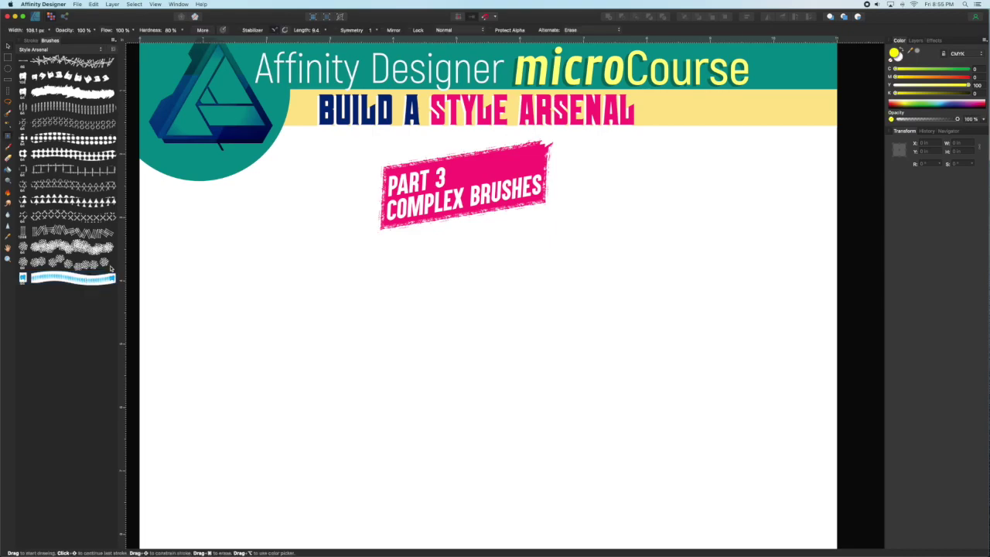
left_click_drag(432, 232, 514, 230)
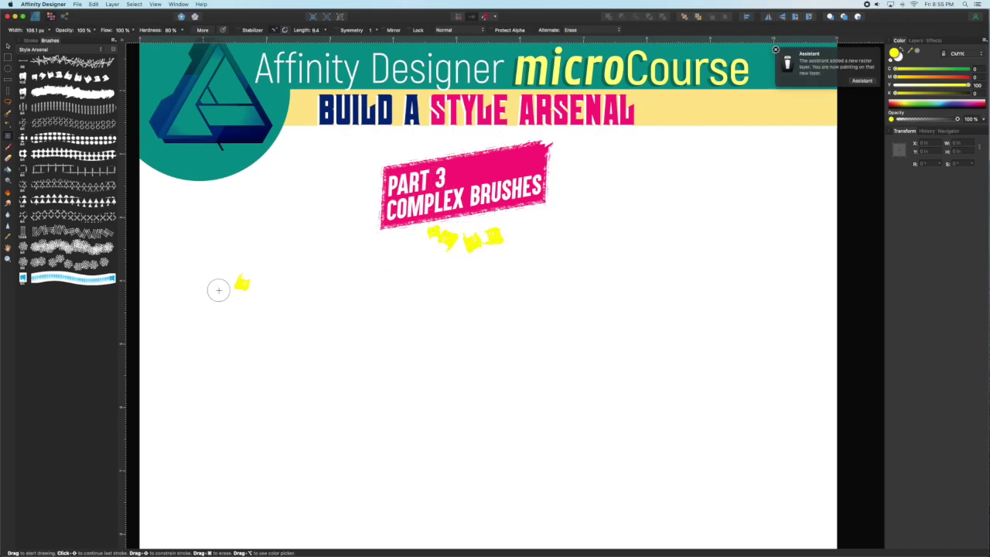
double_click(93, 279)
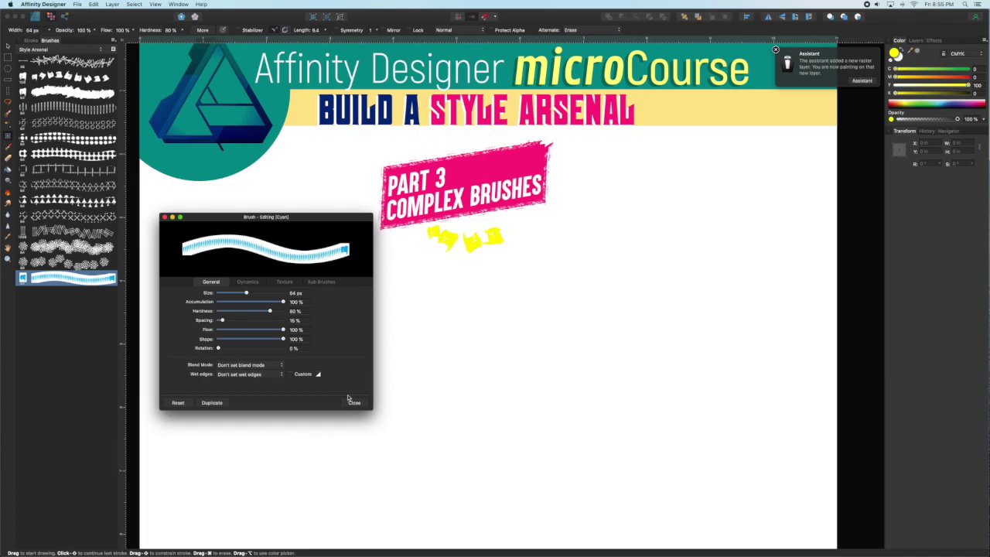
left_click(165, 219)
mouse_move(520, 220)
left_mouse_down()
mouse_move(576, 230)
mouse_move(607, 223)
mouse_move(615, 200)
mouse_move(642, 202)
left_mouse_up()
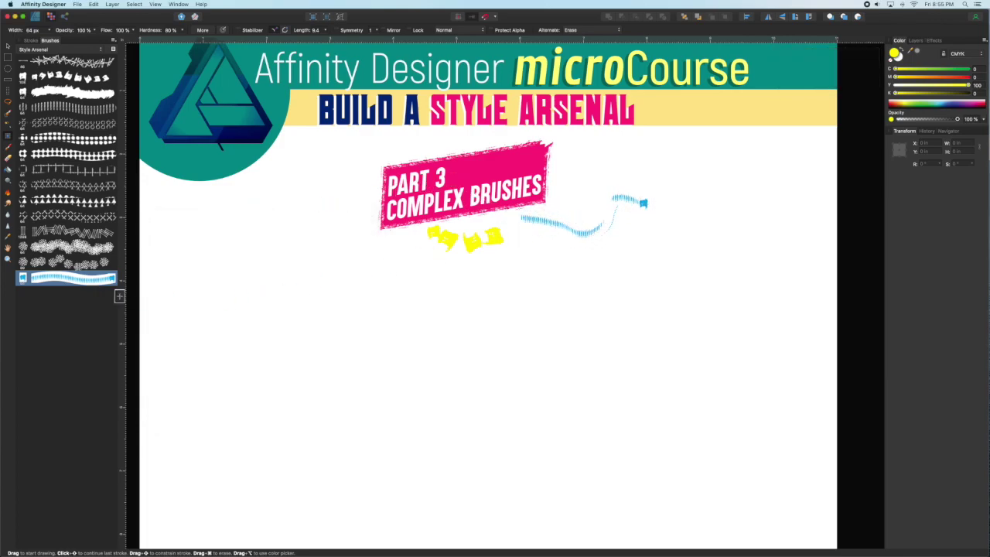
Set the Cyan brush's spacing to 97% and test it on the white canvas and over the pink banner.
double_click(80, 280)
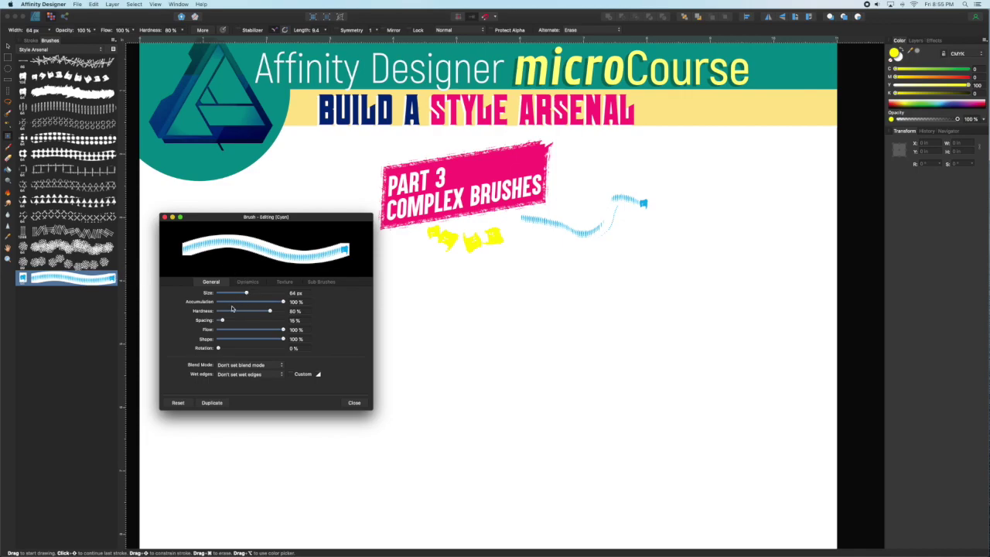
left_click_drag(222, 320, 249, 320)
mouse_move(423, 277)
left_mouse_down()
mouse_move(486, 290)
mouse_move(559, 261)
mouse_move(596, 260)
left_mouse_up()
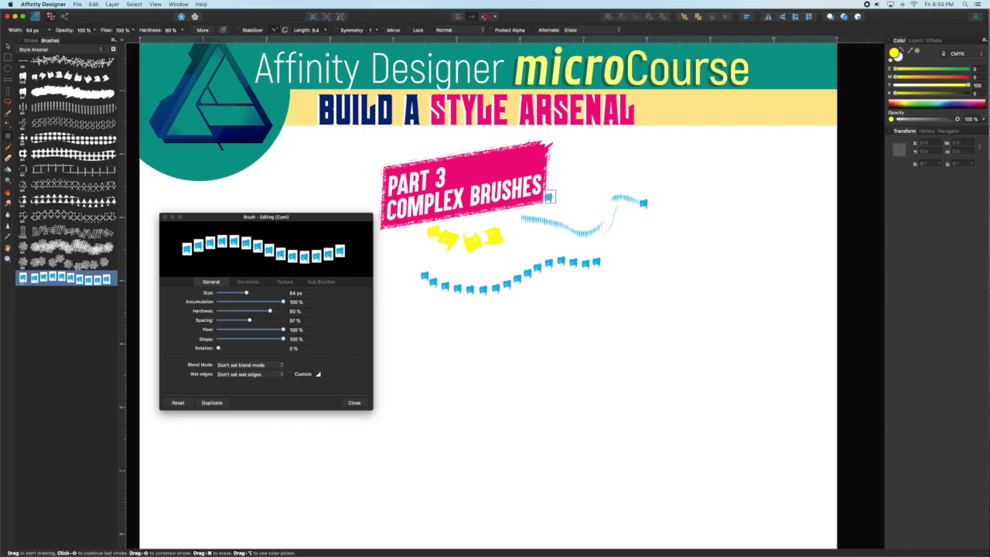
left_click_drag(522, 158, 499, 164)
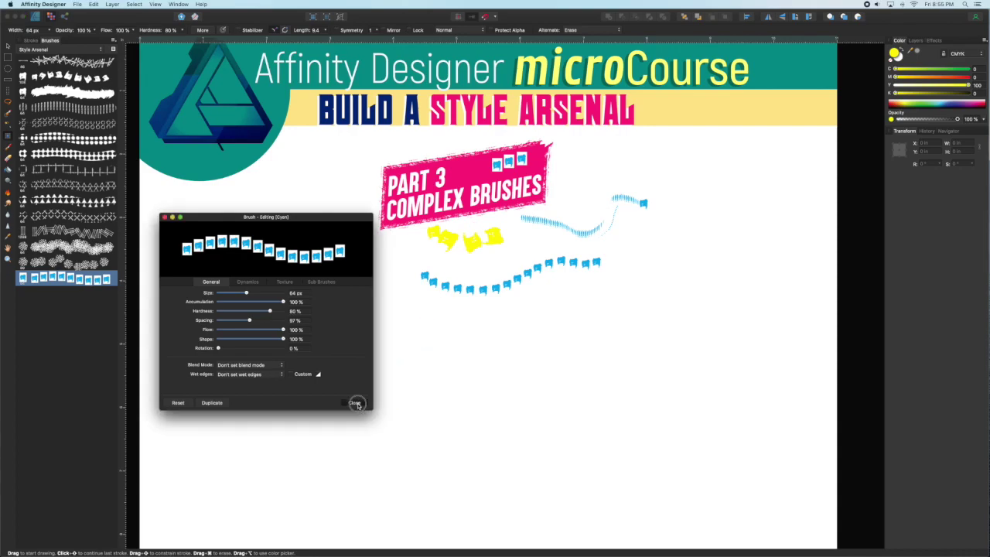
left_click(356, 403)
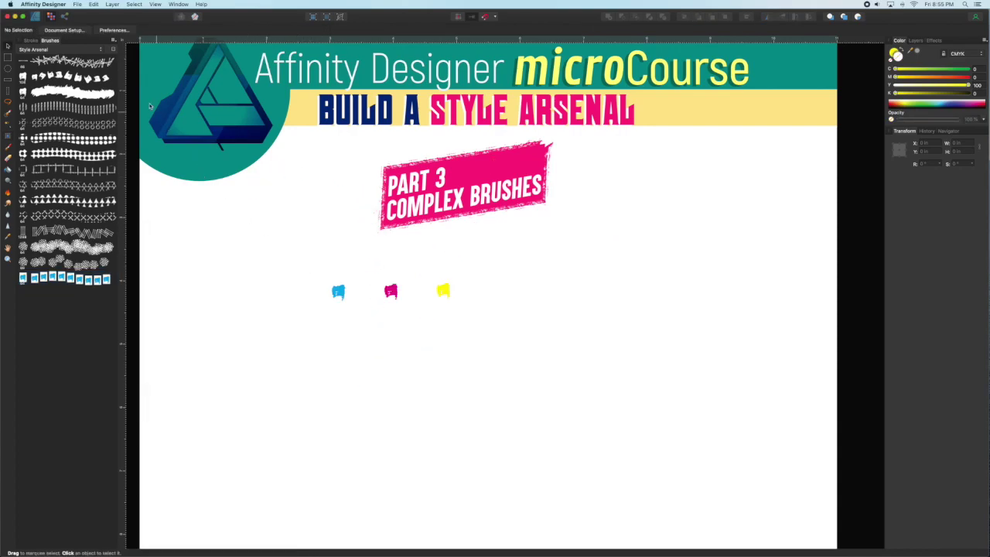
Enable a transparent background in the document's color setup.
left_click(64, 31)
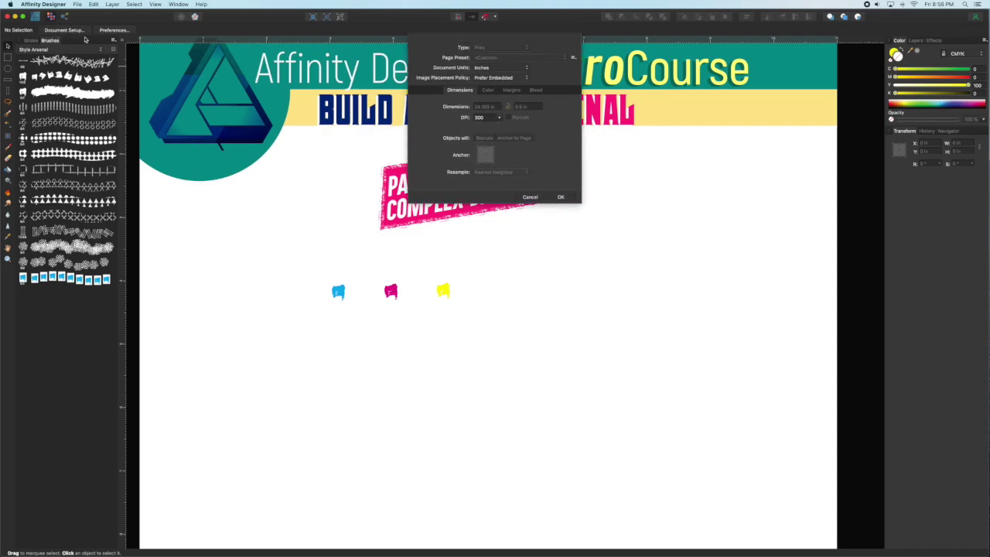
left_click(487, 91)
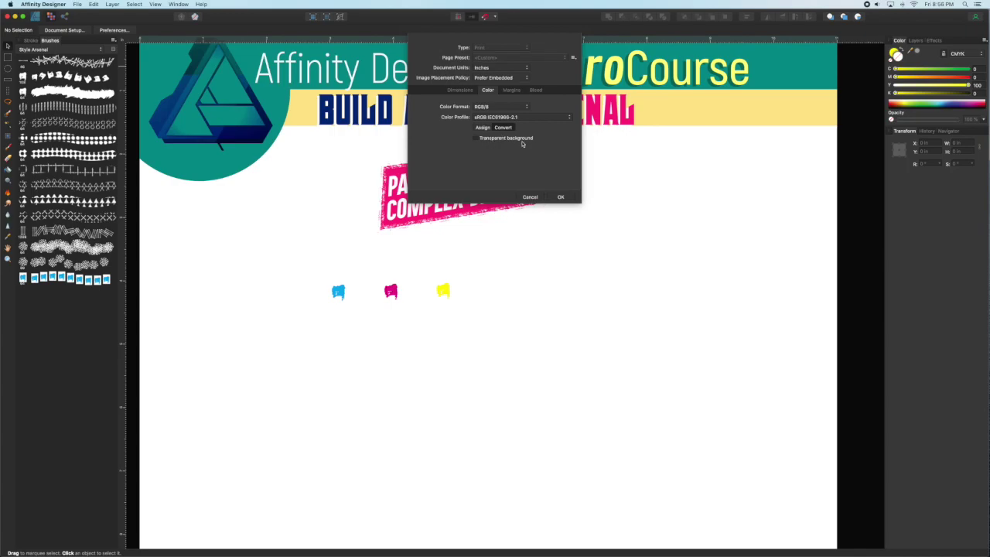
left_click(475, 139)
left_click(561, 197)
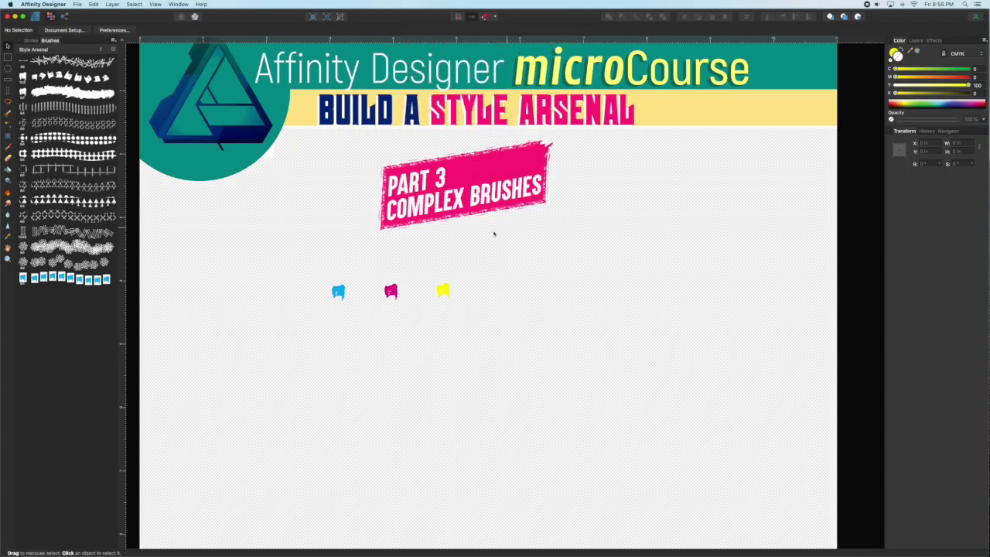
Export the Cyan, Magenta and Yellow slices over the existing PNG files and return to the Pixel Persona.
left_click(65, 16)
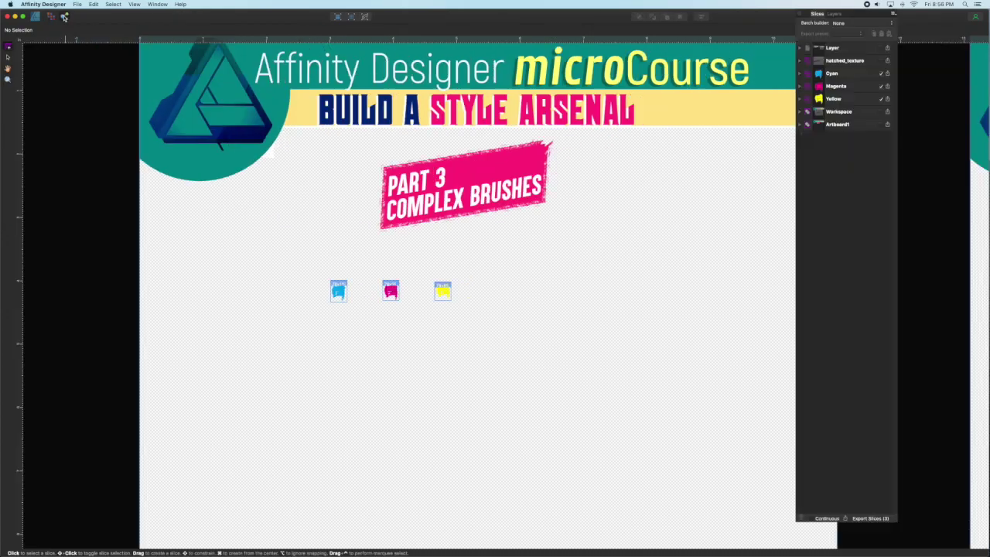
left_click(861, 519)
left_click(842, 406)
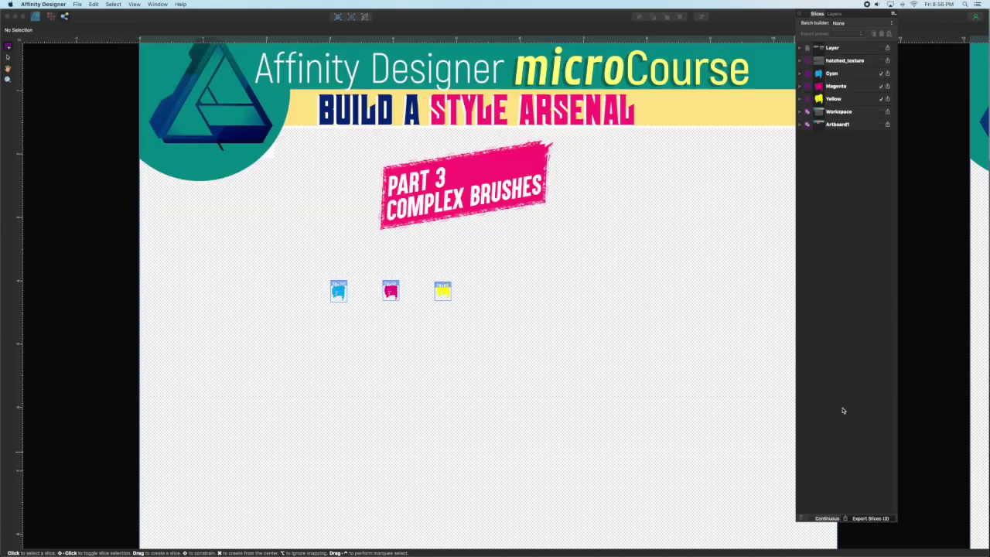
left_click(547, 233)
left_click(50, 17)
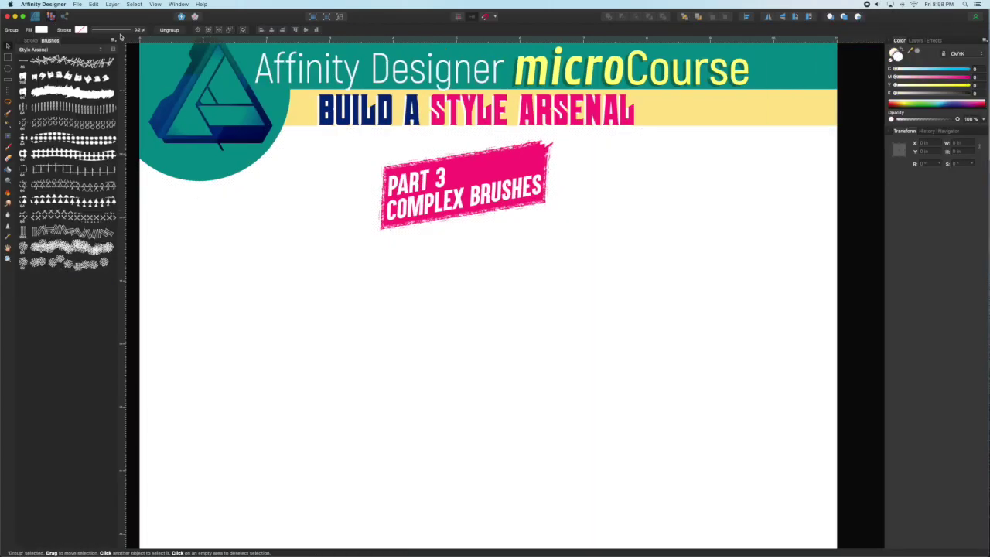
Create an image brush from the re-exported Cyan.png file.
left_click(112, 39)
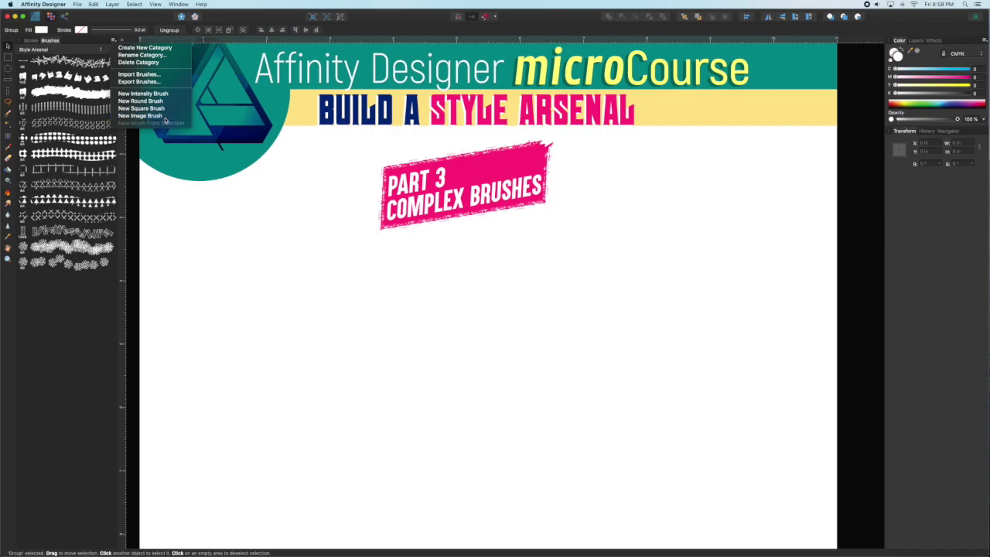
left_click(131, 116)
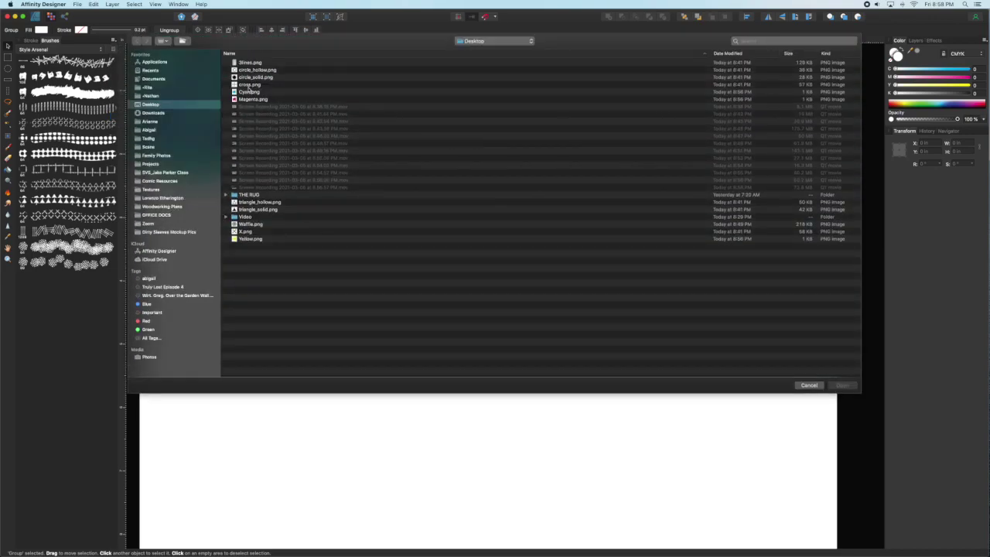
left_click(248, 91)
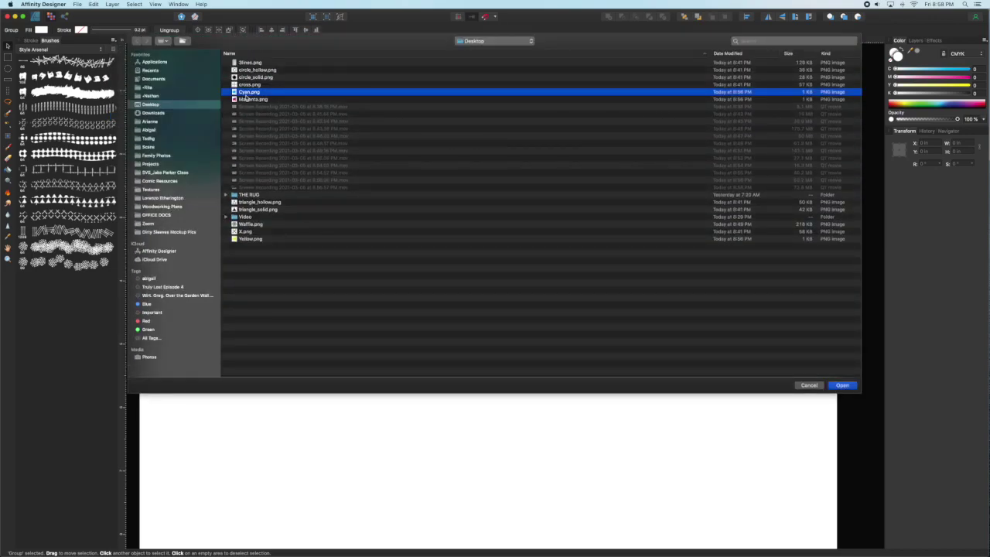
double_click(249, 92)
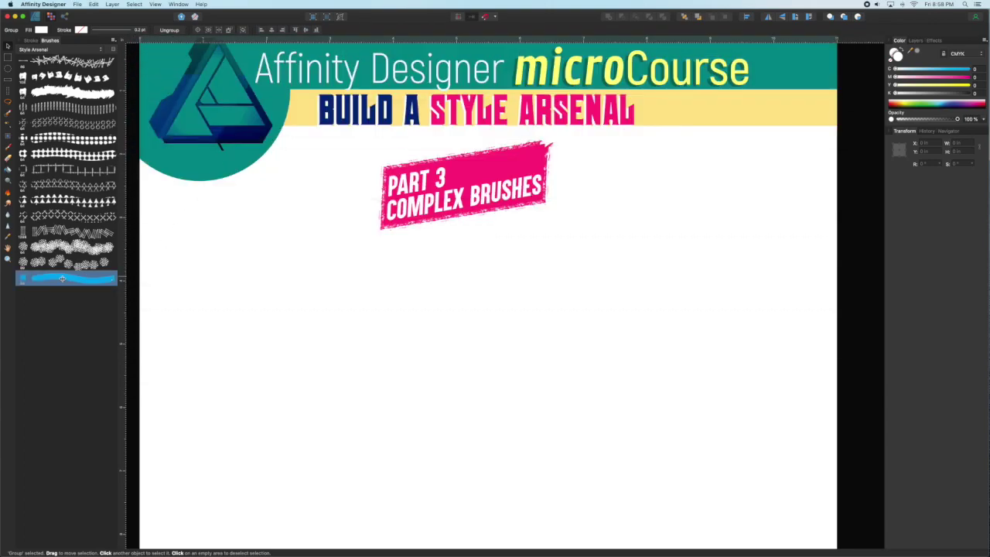
Open the Cyan brush's settings and paint test strokes over the pink banner and on the white canvas.
double_click(65, 280)
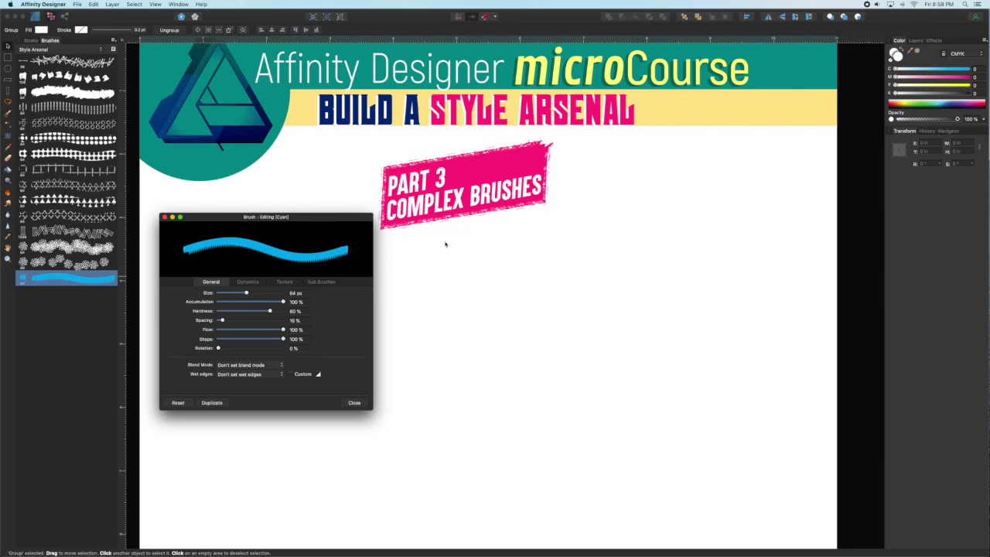
key("b")
mouse_move(491, 176)
left_mouse_down()
mouse_move(483, 170)
mouse_move(526, 161)
mouse_move(514, 167)
left_mouse_up()
left_click_drag(459, 257, 576, 245)
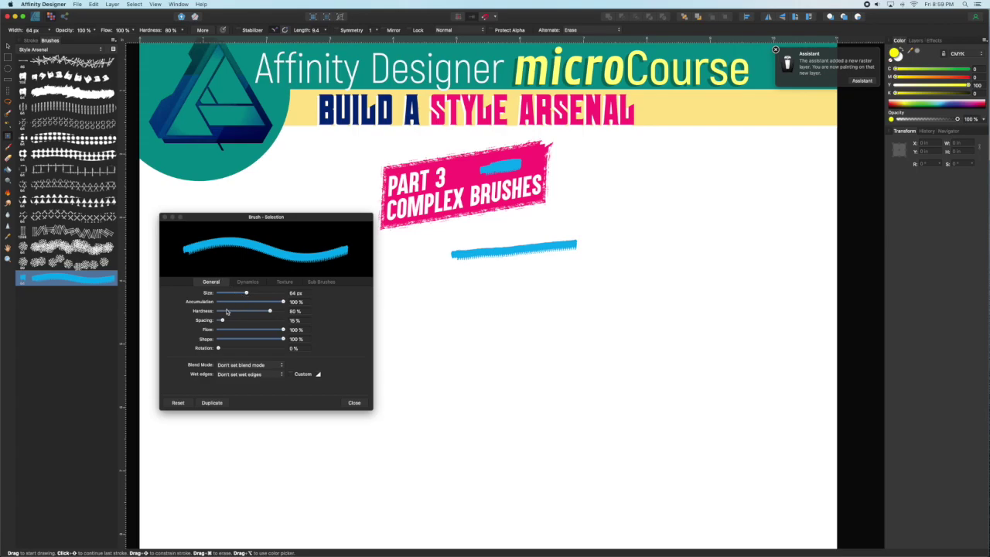
Set the Cyan brush to 24% spacing, 100% rotation jitter, 94% Scatter X and 49% Scatter Y, and paint a test stroke.
left_click_drag(221, 319, 225, 319)
left_click(247, 282)
mouse_move(217, 328)
left_mouse_down()
mouse_move(233, 329)
mouse_move(226, 340)
mouse_move(284, 320)
left_mouse_up()
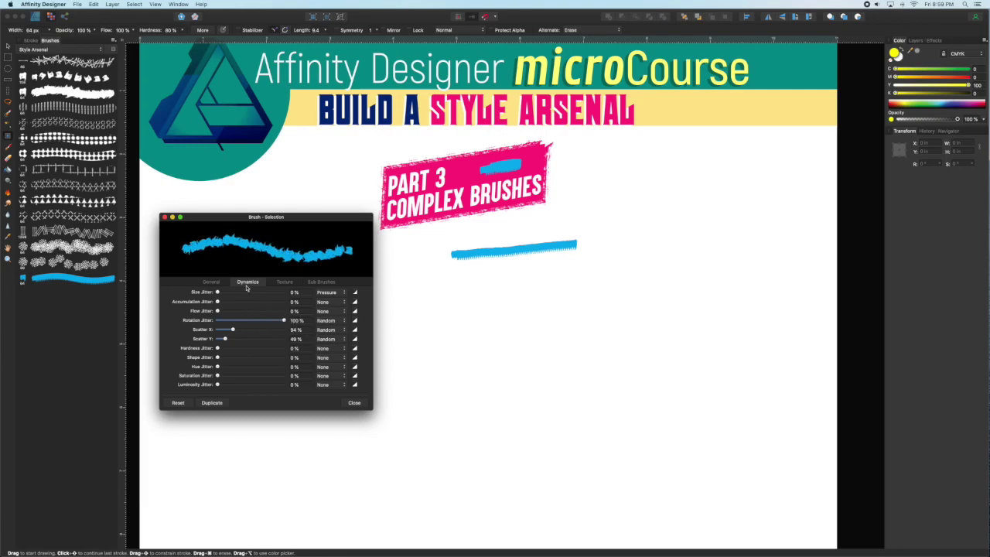
left_click(212, 282)
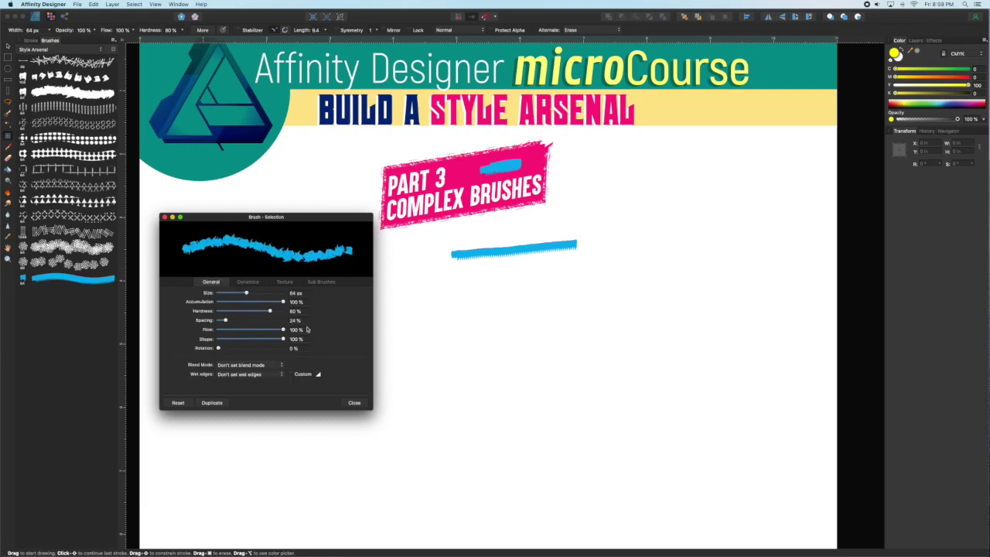
left_click_drag(469, 314, 608, 323)
left_click(417, 290)
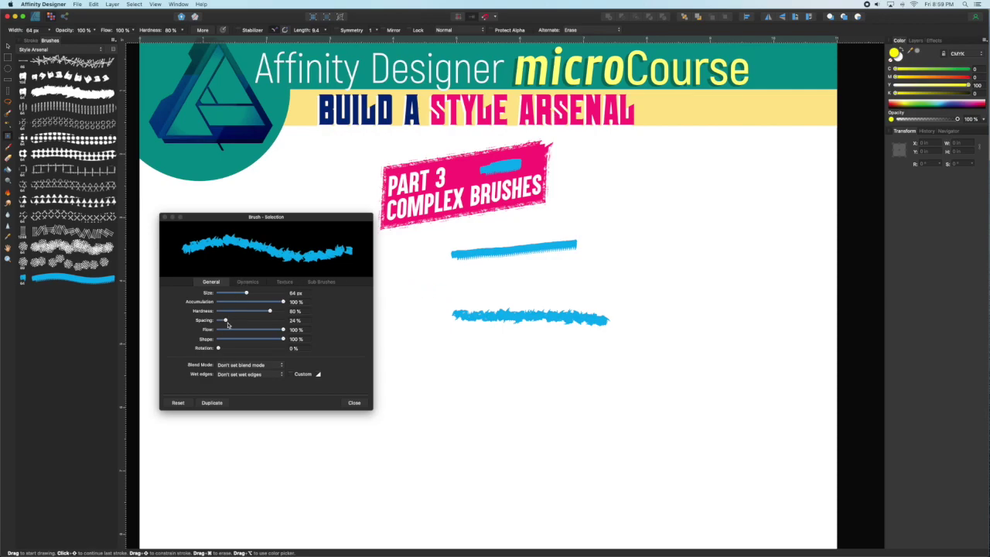
Set the Cyan brush's size jitter to 40% and its random flow jitter to 47%, and test it below the previous strokes.
left_click(245, 283)
mouse_move(219, 292)
left_mouse_down()
mouse_move(241, 292)
mouse_move(263, 310)
mouse_move(248, 311)
left_mouse_up()
mouse_move(433, 359)
left_mouse_down()
mouse_move(596, 364)
mouse_move(464, 374)
left_mouse_up()
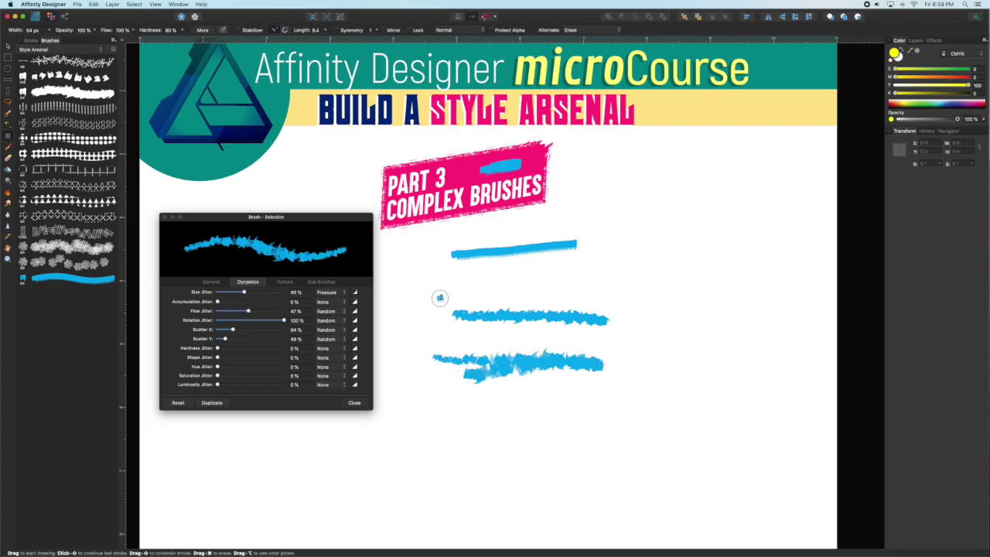
Reduce the cyan brush's width to 36.7 px and paint test strokes around the existing ones.
left_click(210, 283)
left_click_drag(247, 297, 237, 294)
mouse_move(426, 293)
left_mouse_down()
mouse_move(509, 276)
mouse_move(638, 292)
mouse_move(623, 352)
left_mouse_up()
left_click_drag(668, 261, 626, 372)
Set the cyan brush's size jitter to 15% and paint a long curved test stroke around the earlier ones.
left_click(247, 282)
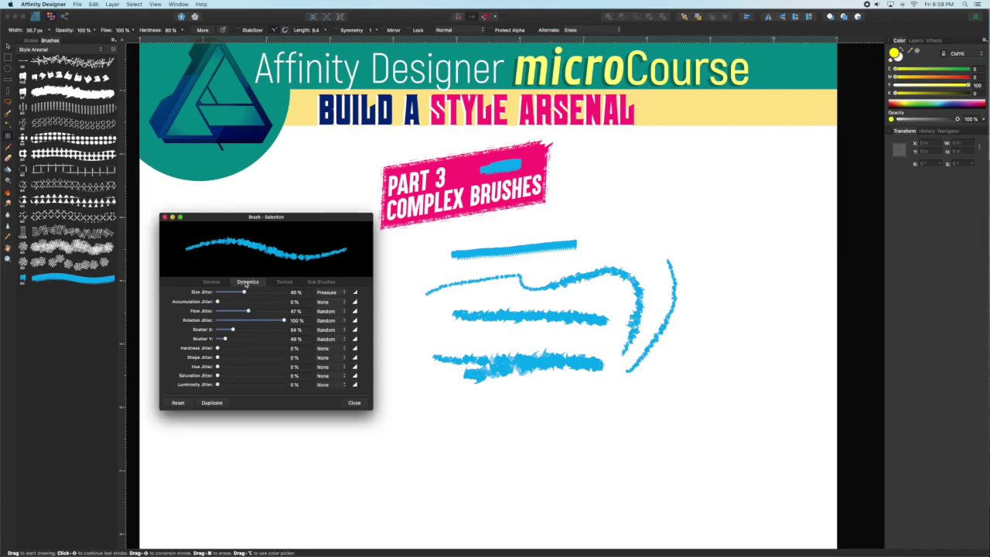
left_click_drag(243, 294, 226, 292)
mouse_move(414, 271)
left_mouse_down()
mouse_move(397, 357)
mouse_move(488, 398)
left_mouse_up()
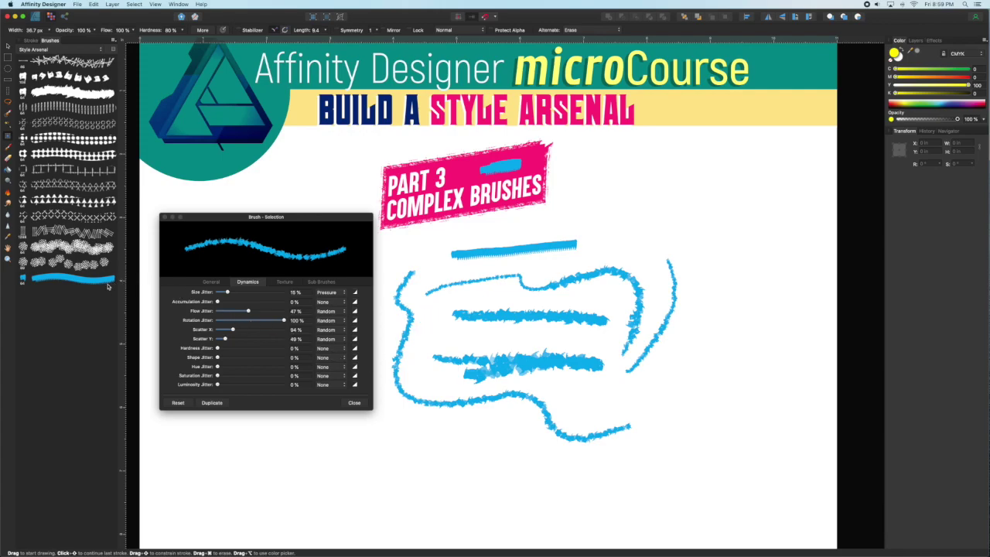
Duplicate the adjusted cyan brush and add Magenta.png as a second nozzle in the copy.
left_click(214, 403)
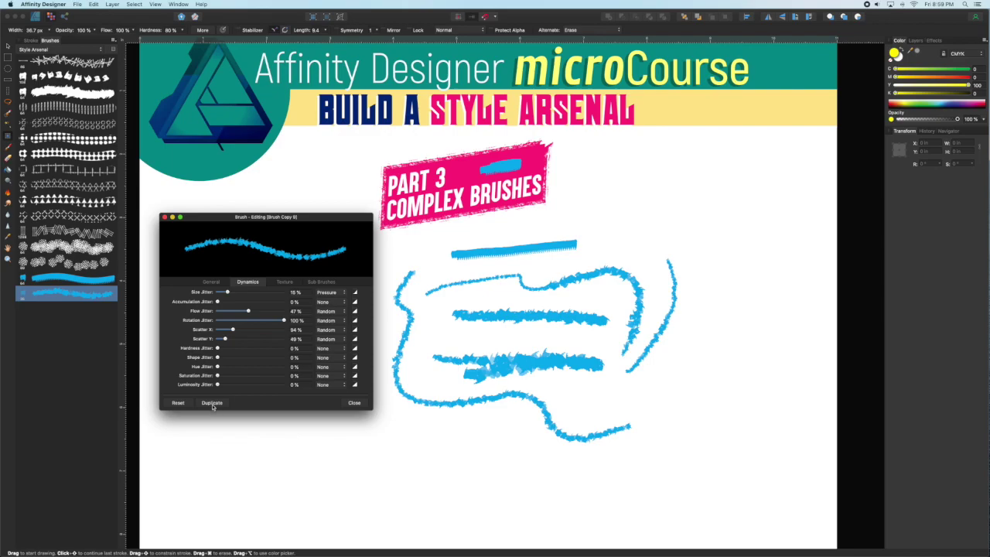
left_click(288, 282)
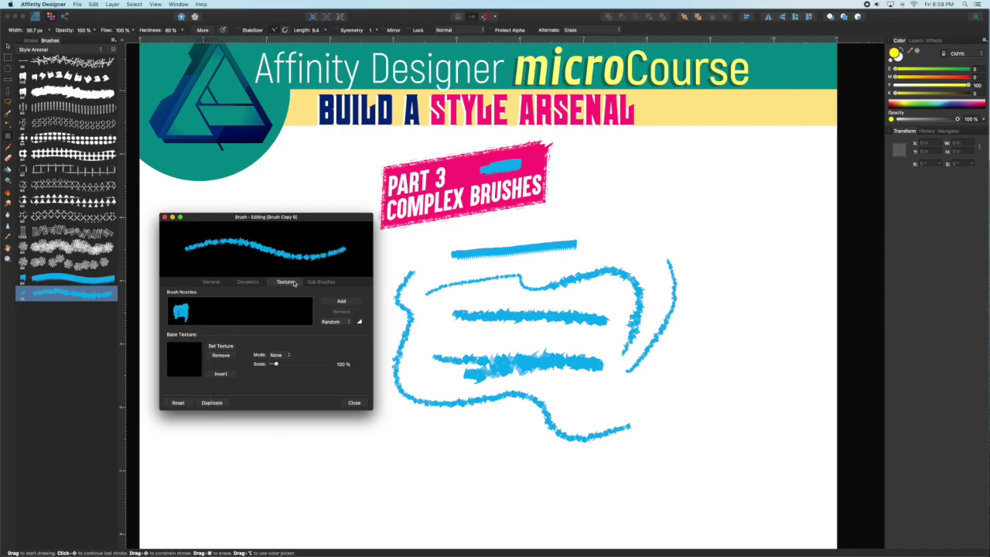
left_click(340, 301)
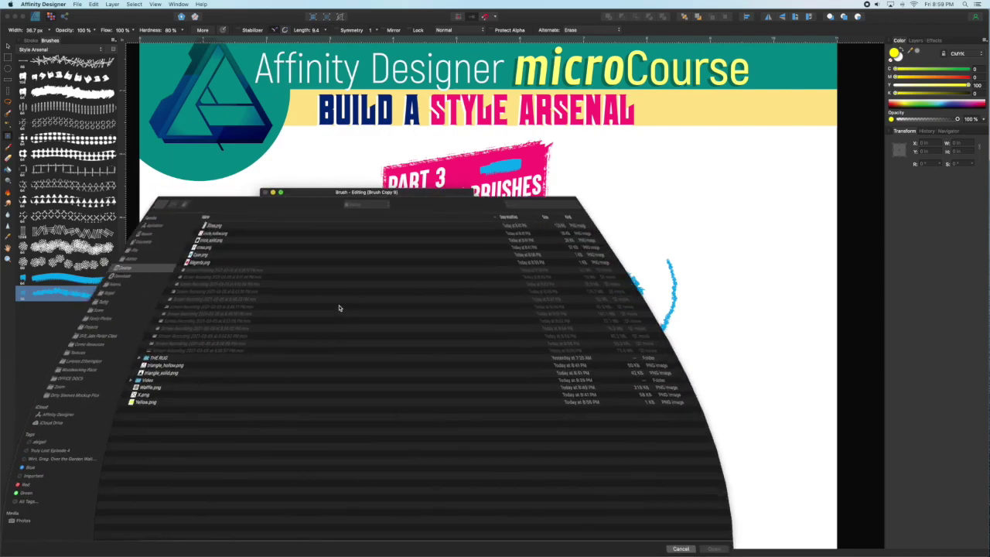
left_click(120, 263)
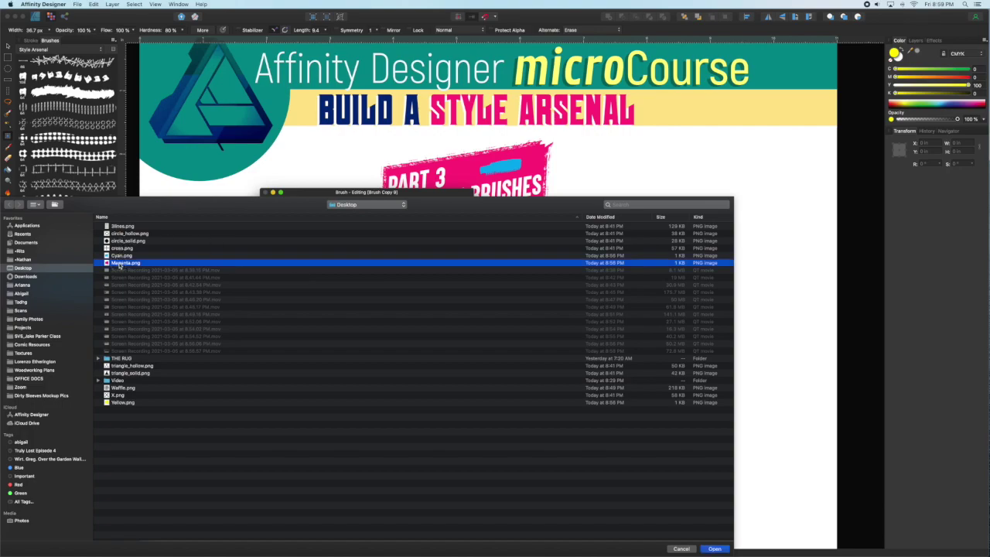
left_click(713, 549)
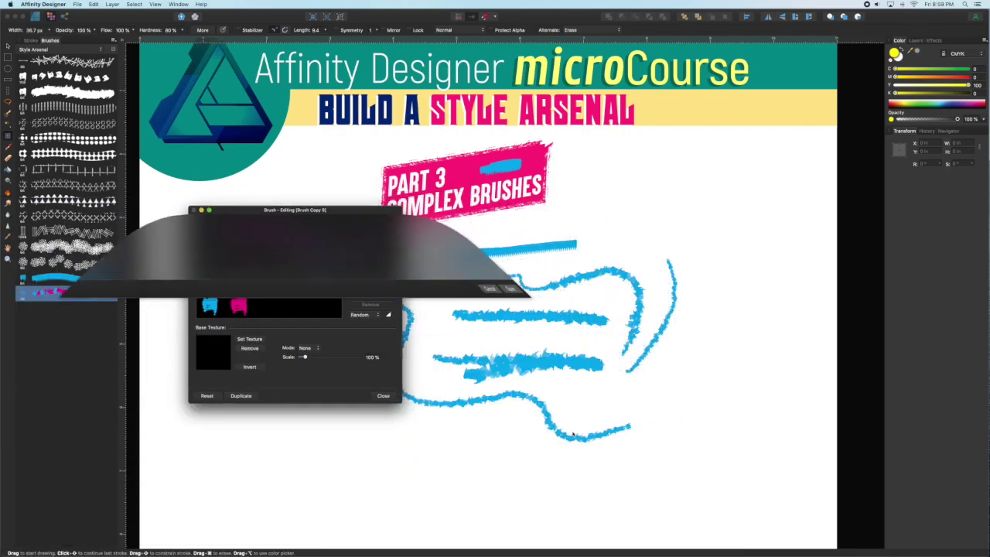
Duplicate the cyan-and-magenta brush, and remove the cyan nozzle from the one that was duplicated.
left_click(182, 313)
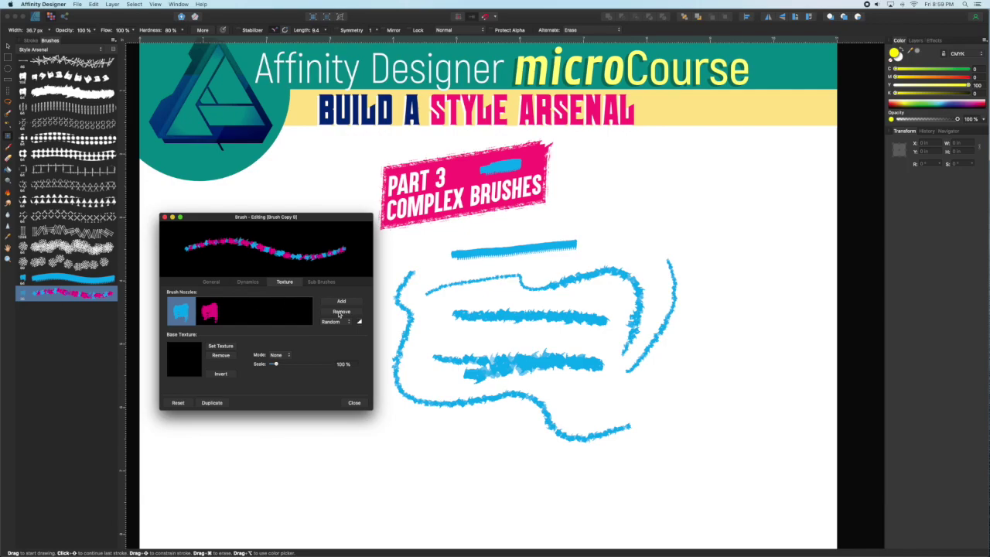
left_click(211, 403)
left_click(101, 294)
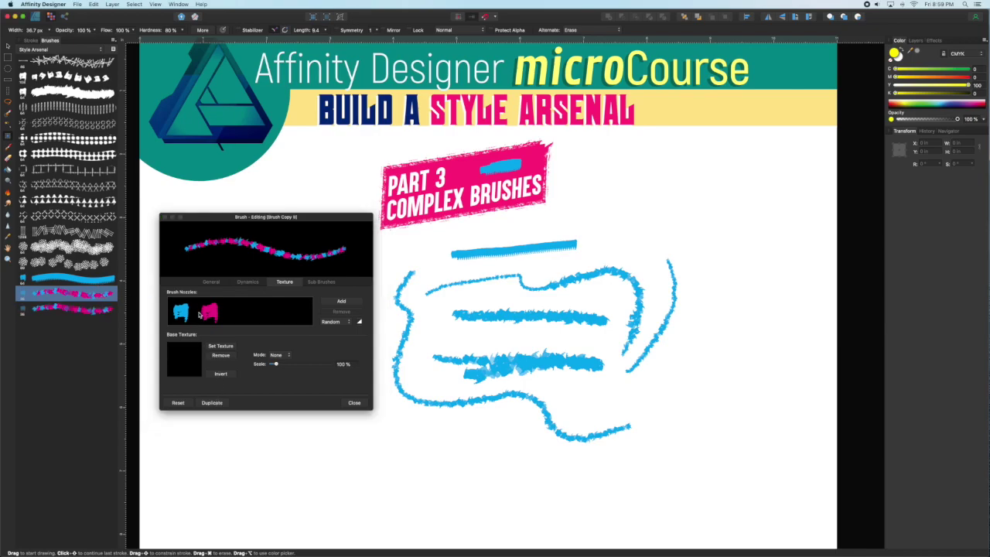
left_click(186, 315)
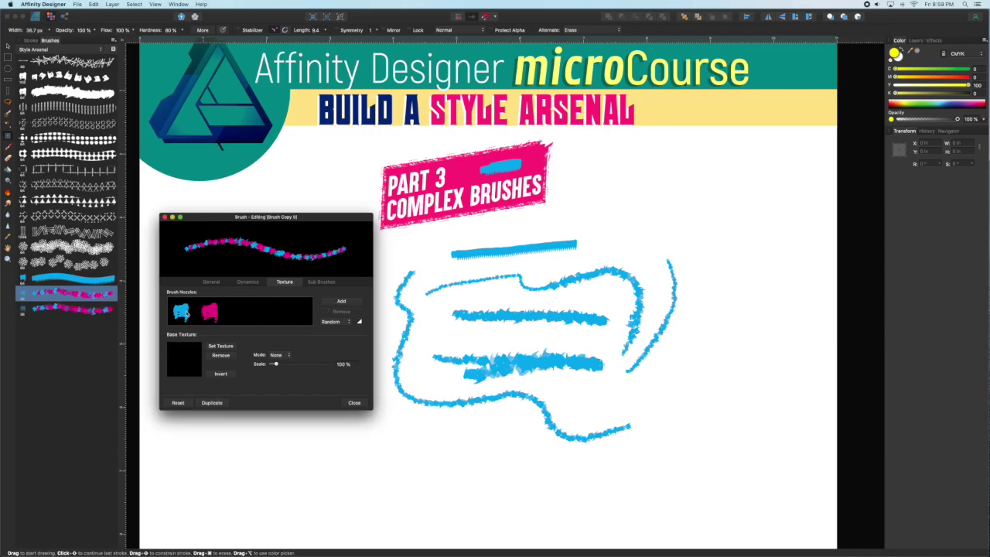
left_click(186, 312)
left_click(342, 311)
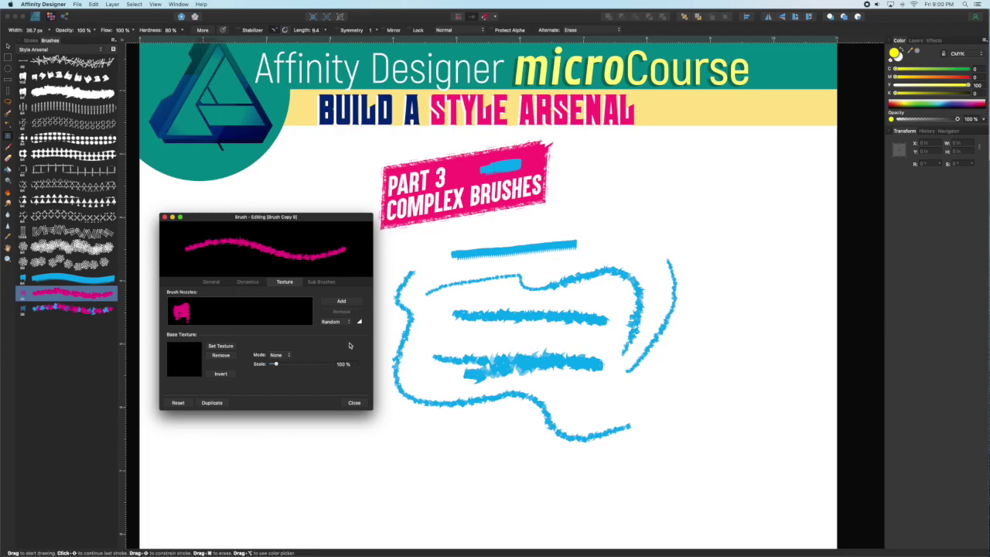
Remove the magenta nozzle from the remaining two-colour brush so that it paints only in cyan.
left_click(88, 311)
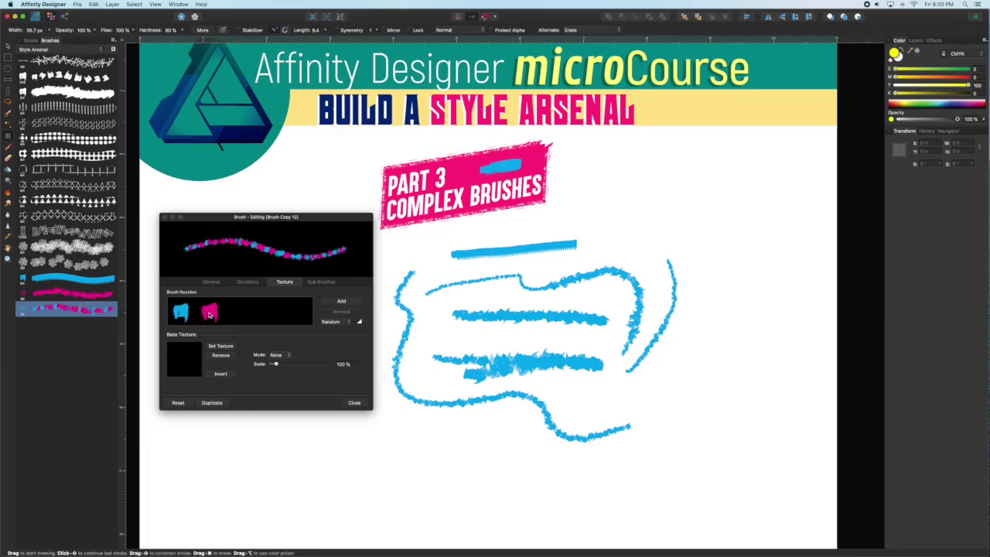
left_click(211, 313)
left_click(349, 312)
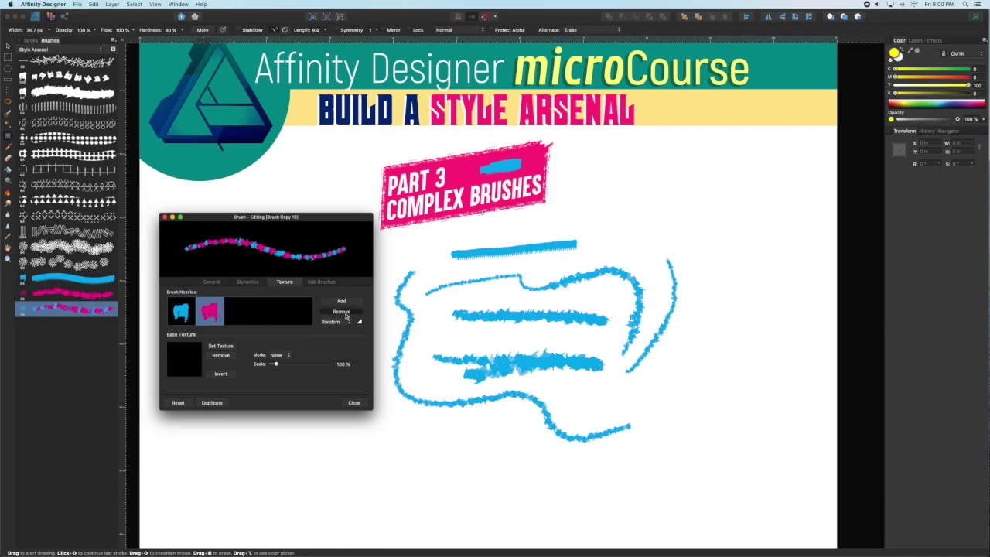
Duplicate the jittered cyan brush, add Yellow.png as a nozzle in the copy and remove its cyan nozzle.
left_click(211, 402)
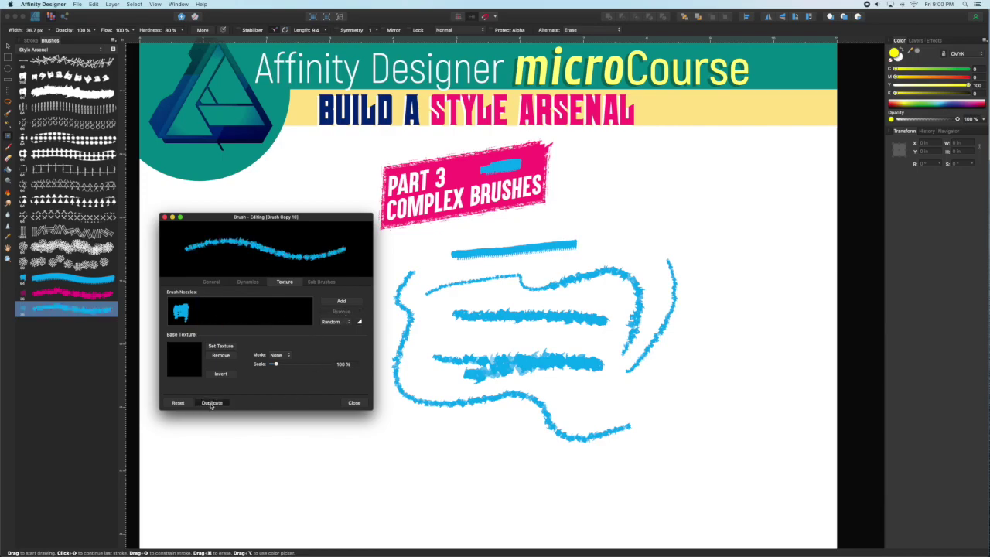
left_click(342, 301)
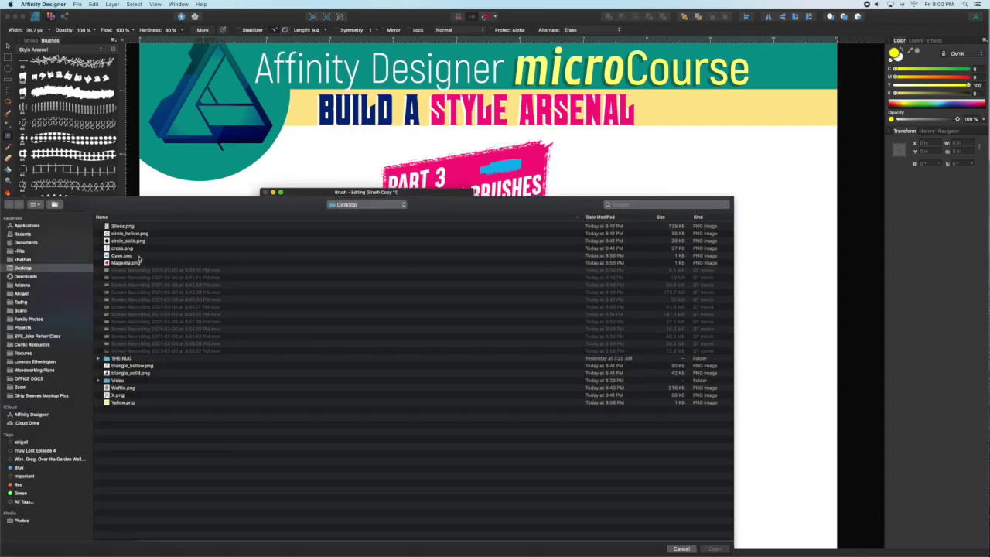
left_click(122, 402)
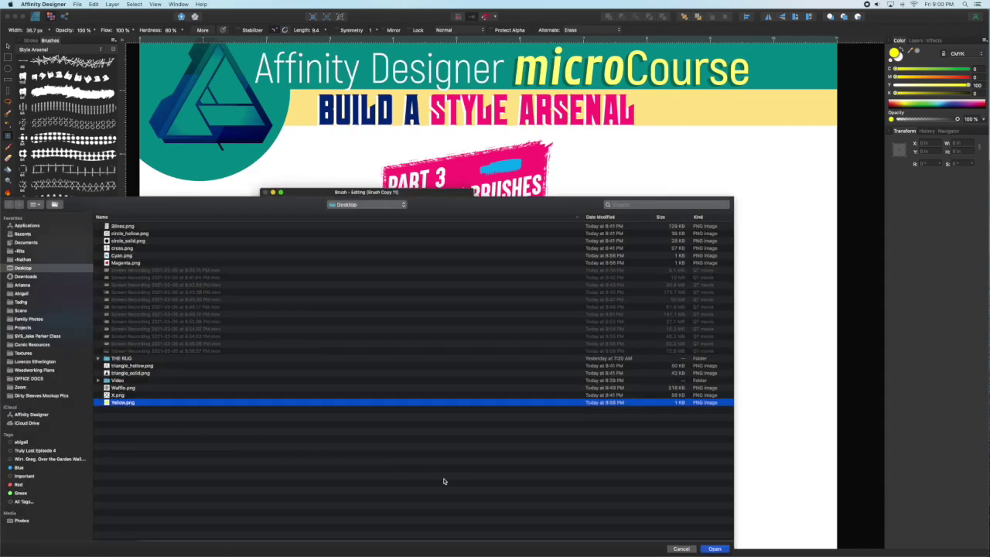
left_click(714, 549)
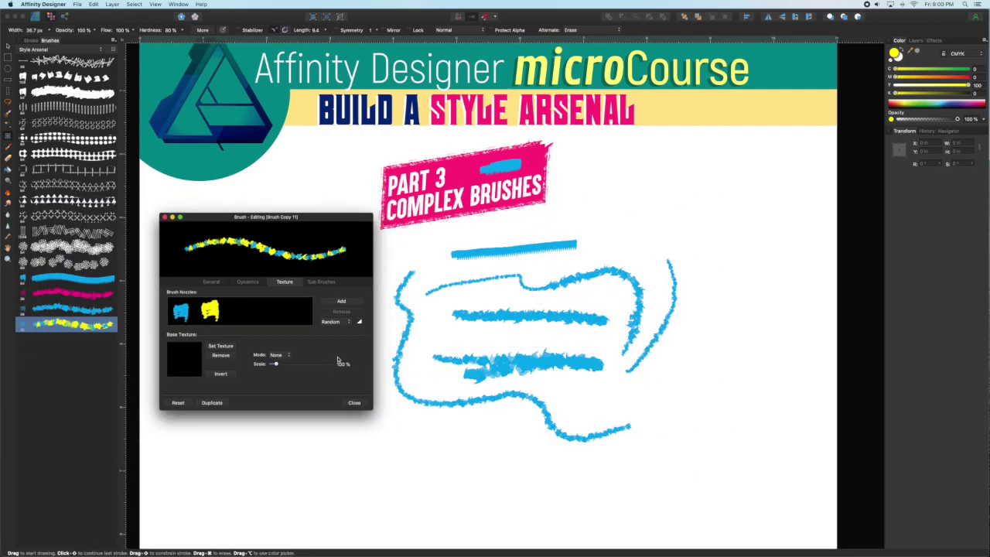
left_click(181, 312)
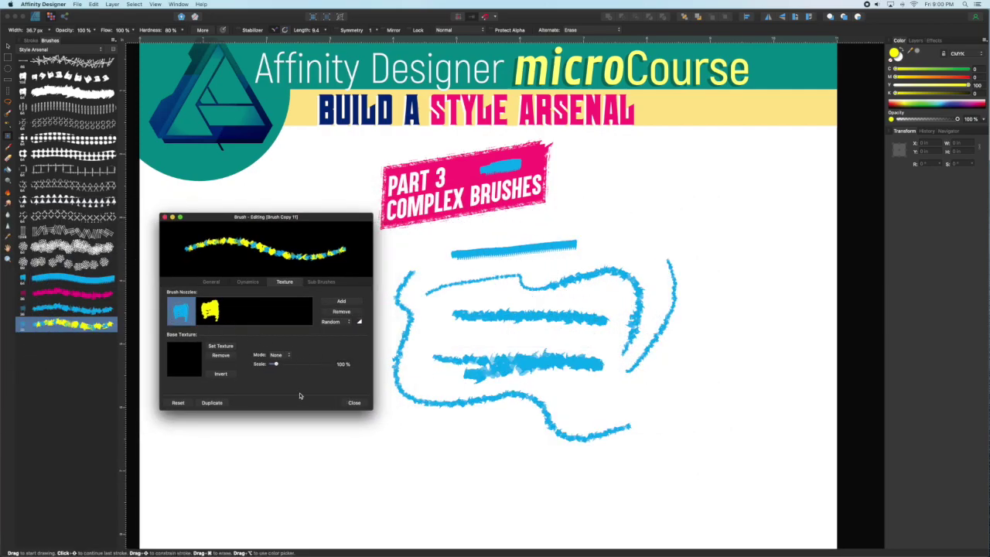
left_click(333, 311)
Paint test strokes with the yellow and magenta brushes over the cyan strokes, and close the brush settings.
mouse_move(415, 379)
left_mouse_down()
mouse_move(435, 389)
mouse_move(618, 335)
left_mouse_up()
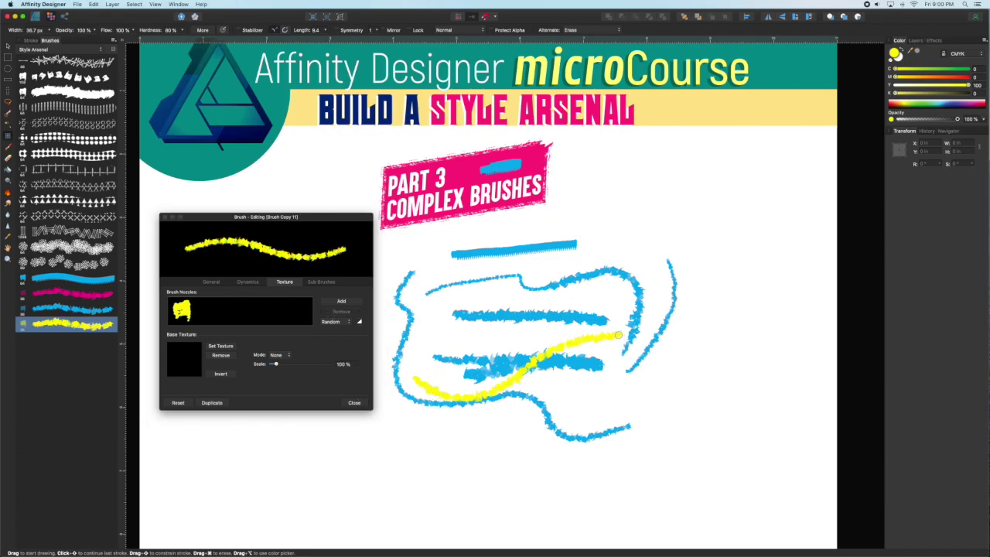
left_click(98, 294)
mouse_move(486, 347)
left_mouse_down()
mouse_move(501, 379)
mouse_move(522, 358)
left_mouse_up()
double_click(84, 295)
mouse_move(471, 338)
left_mouse_down()
mouse_move(523, 343)
mouse_move(500, 376)
left_mouse_up()
left_click(356, 401)
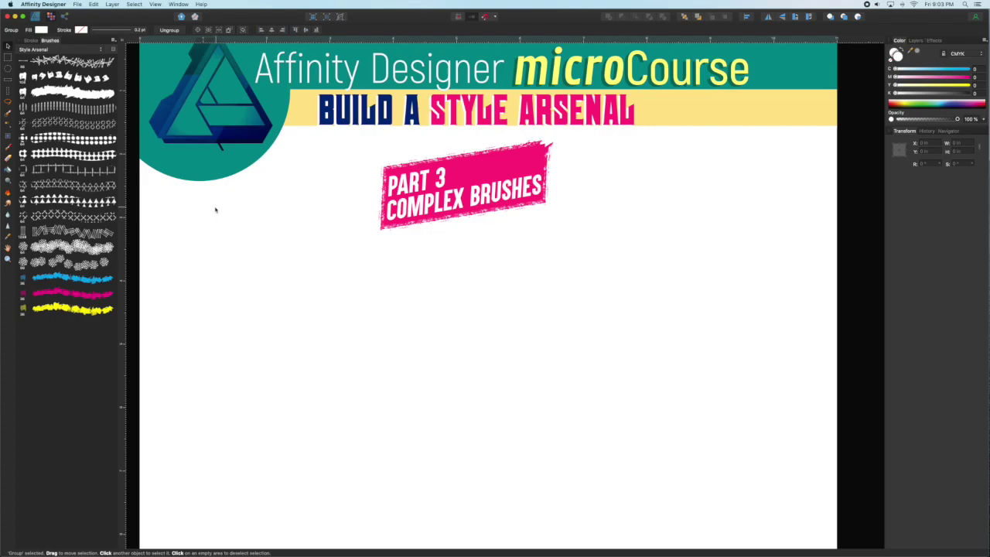
Create a new image brush from Cyan.png and open its settings.
left_click(113, 40)
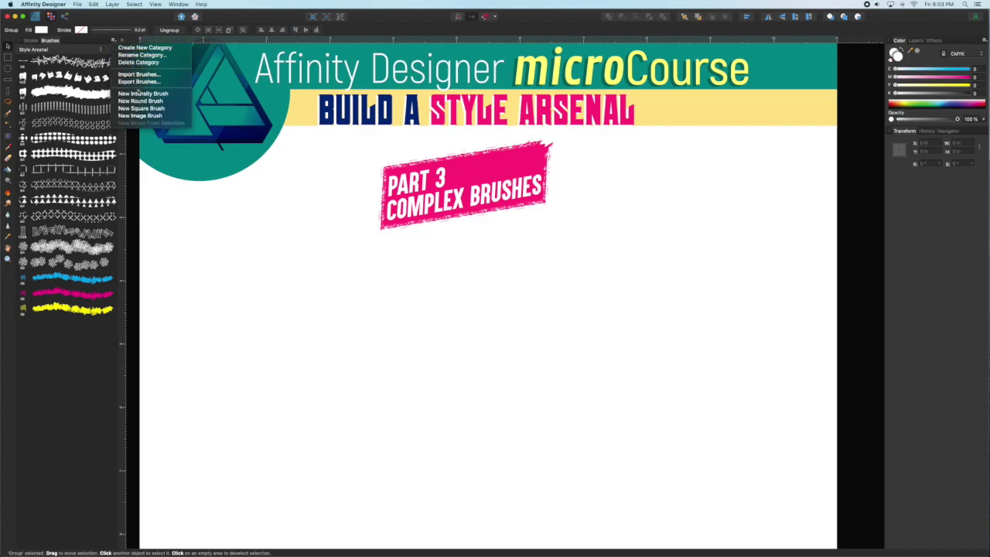
left_click(139, 115)
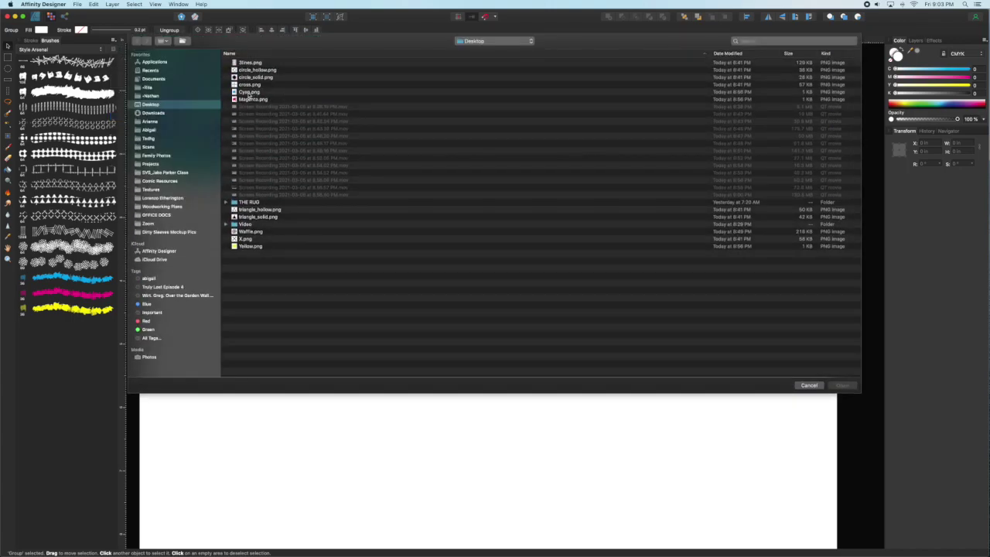
left_click(249, 92)
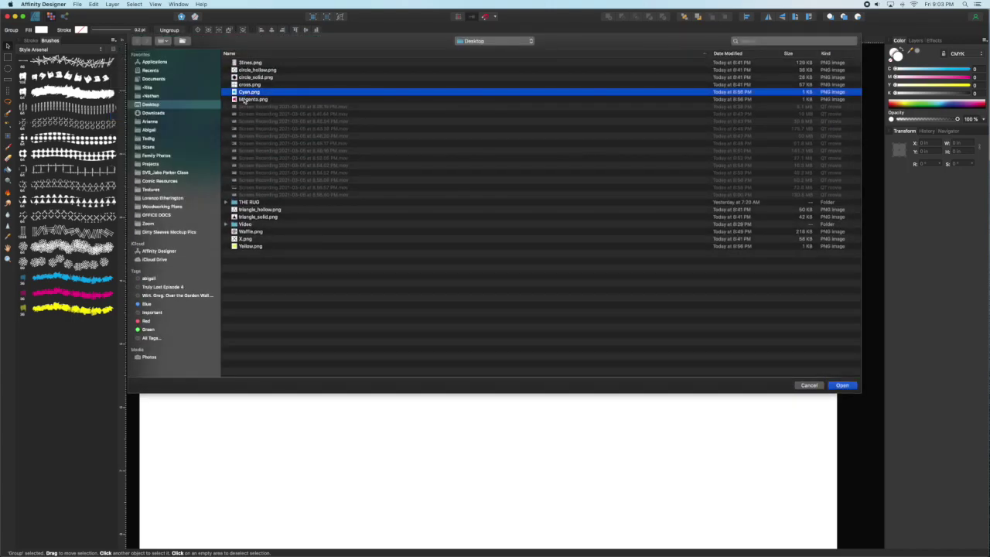
key("Return")
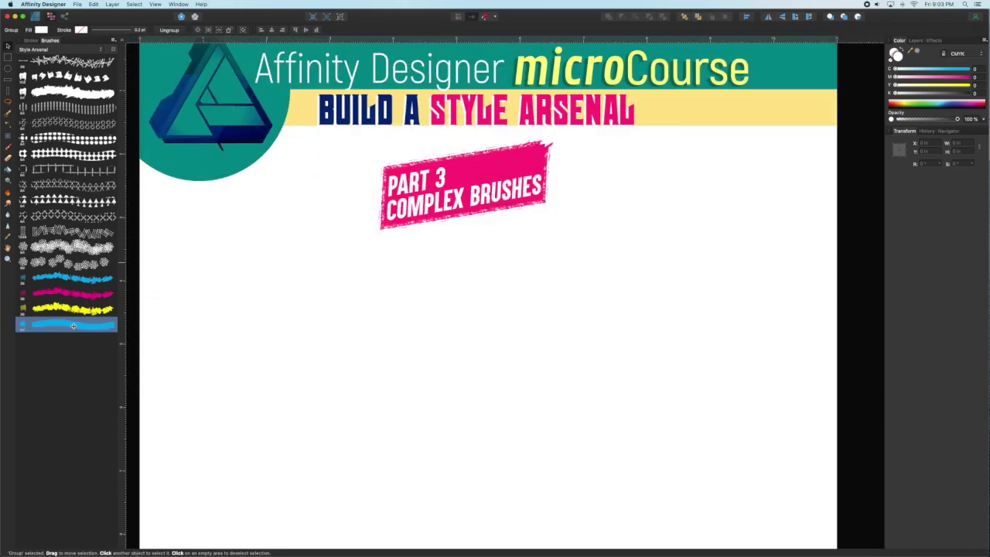
double_click(74, 326)
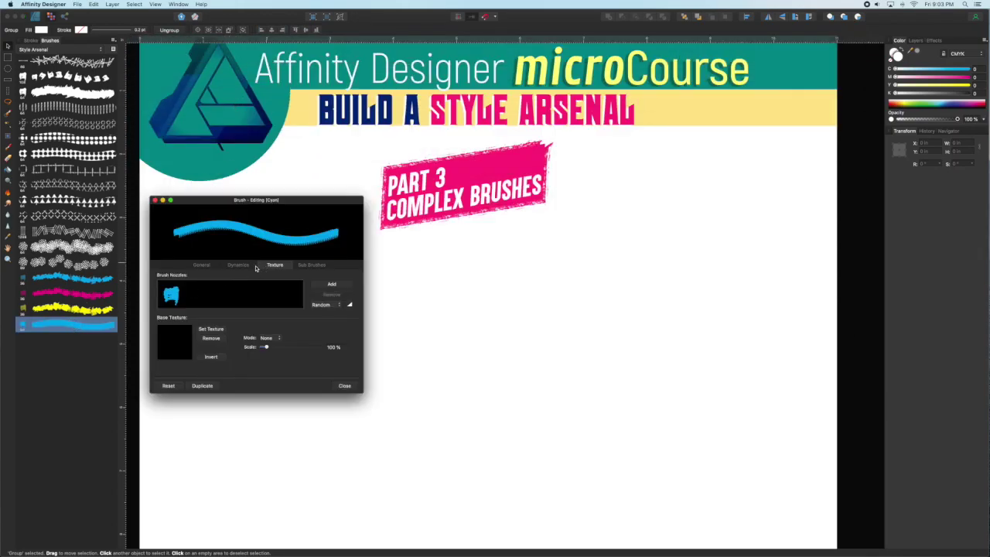
Give the new Cyan brush the base texture triangle_hollow.png at 966% scale and paint a test patch below the pink banner.
left_click(210, 328)
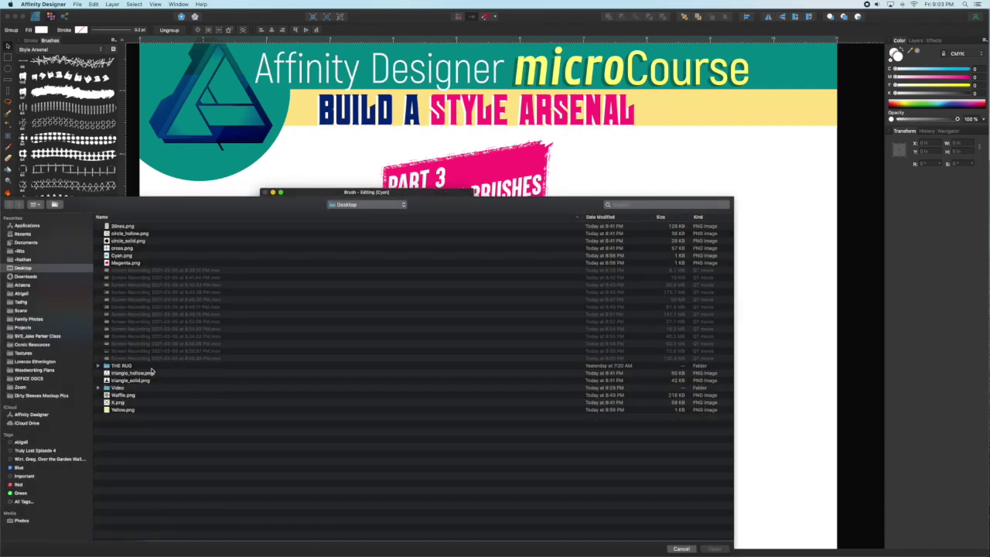
left_click(129, 373)
key("Return")
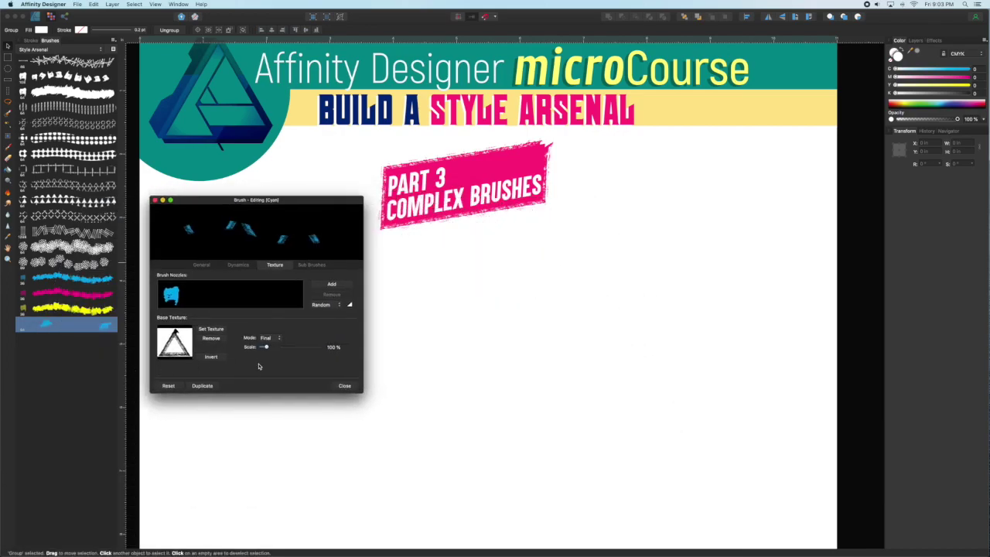
left_click_drag(265, 346, 318, 346)
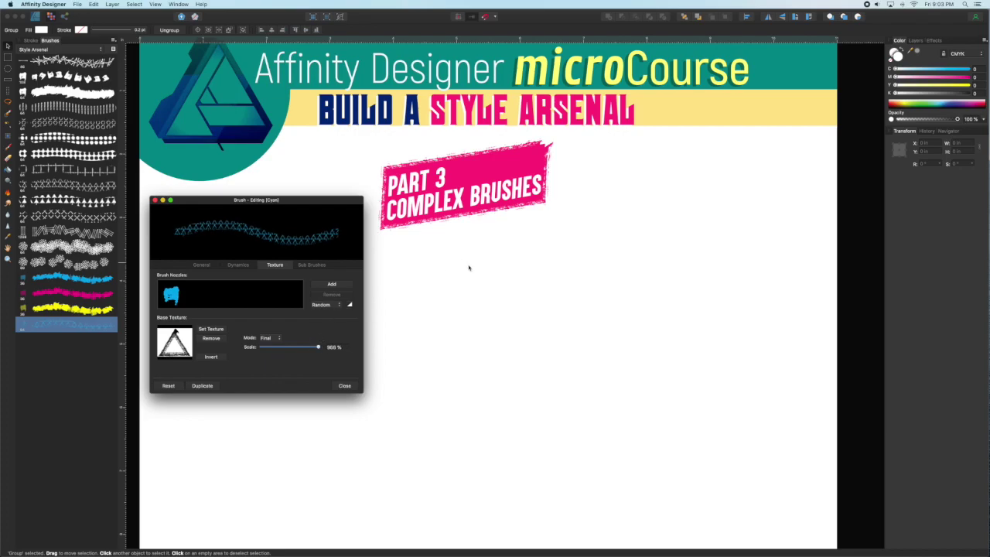
key("b")
mouse_move(498, 265)
left_mouse_down()
mouse_move(519, 295)
mouse_move(567, 274)
mouse_move(547, 353)
mouse_move(579, 266)
mouse_move(566, 304)
mouse_move(580, 306)
mouse_move(570, 348)
mouse_move(543, 341)
left_mouse_up()
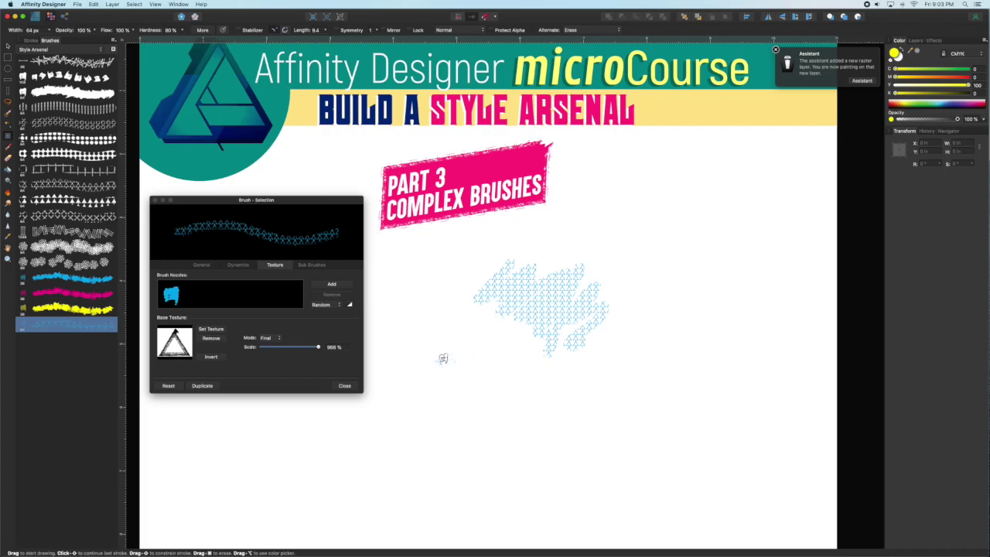
Duplicate the triangle-textured Cyan brush and add Magenta.png and Yellow.png as nozzles in the copy.
left_click(202, 386)
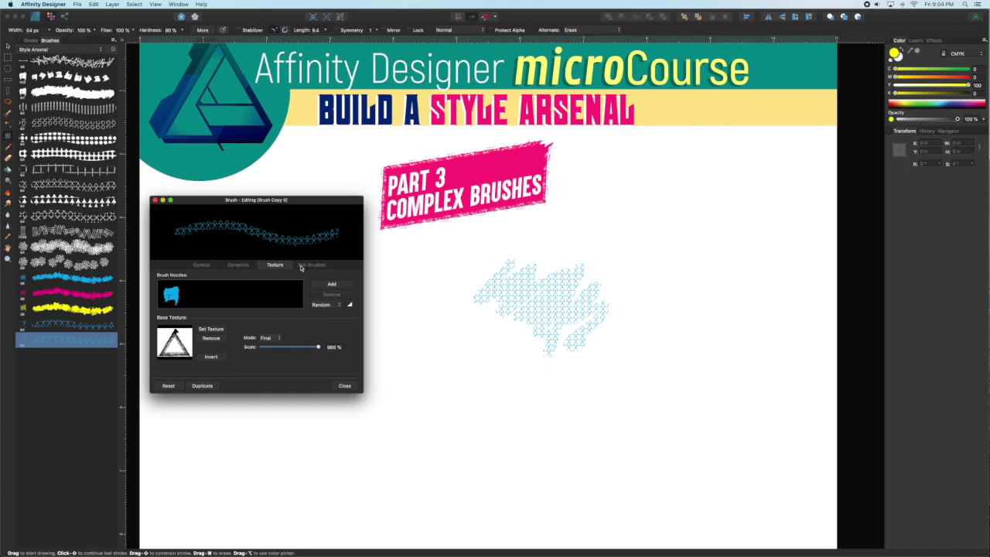
left_click(331, 285)
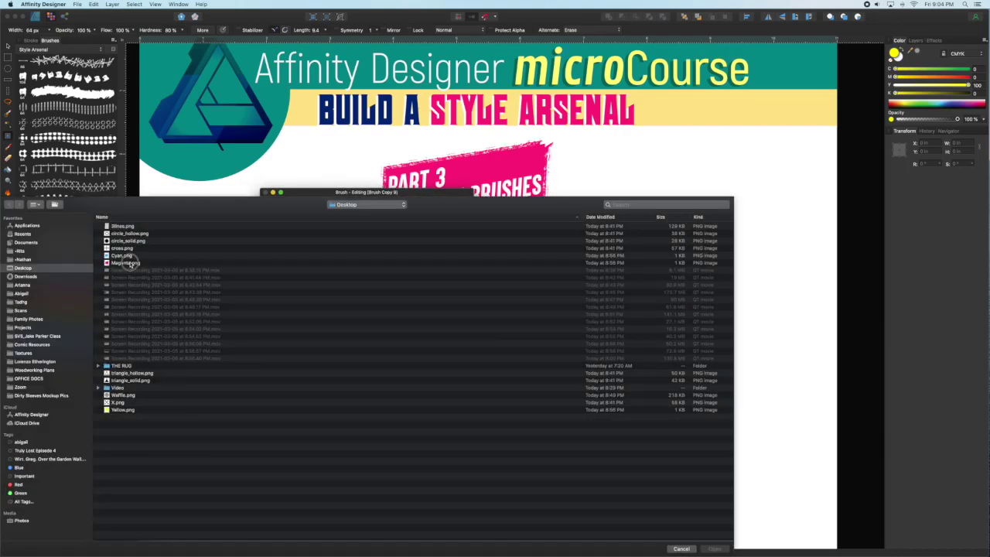
left_click(126, 262)
key("Return")
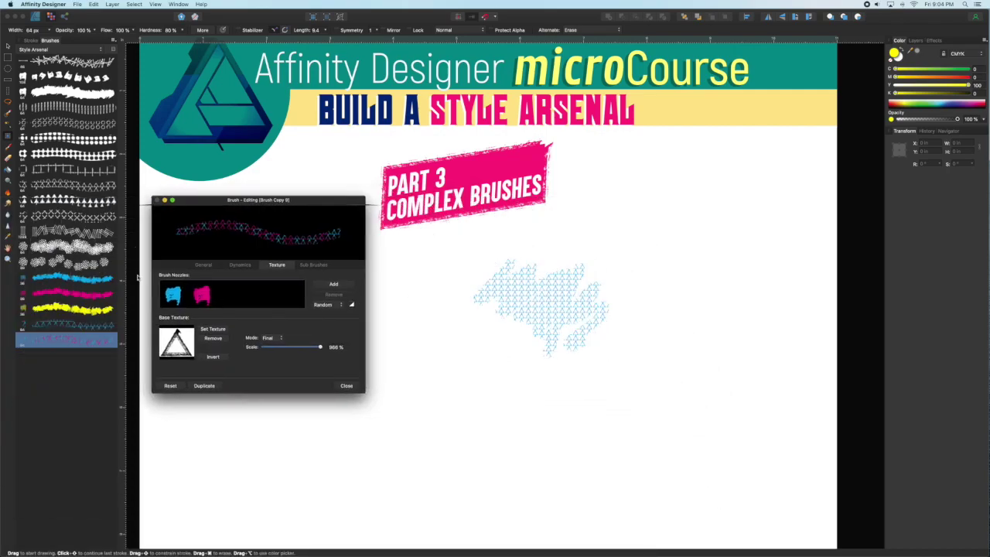
left_click(326, 286)
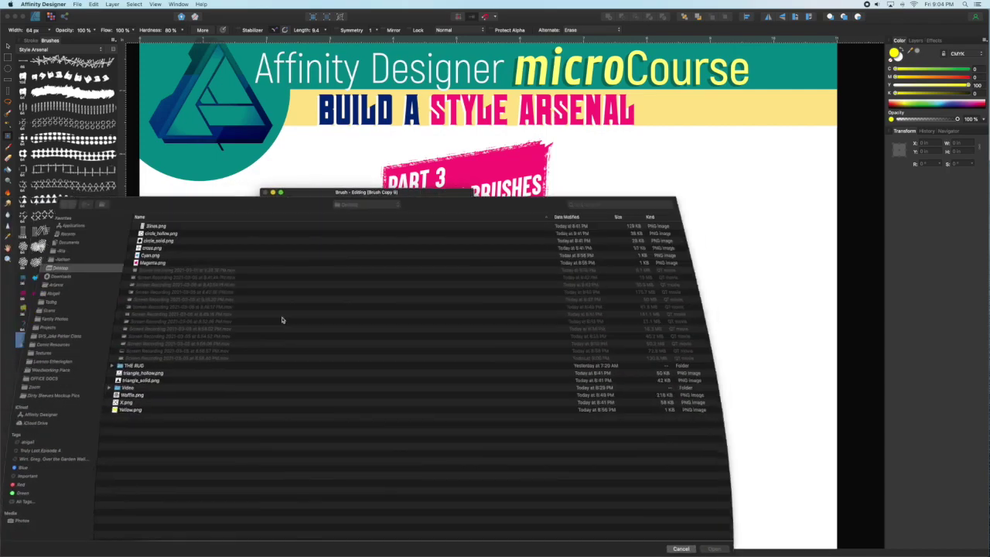
left_click(121, 410)
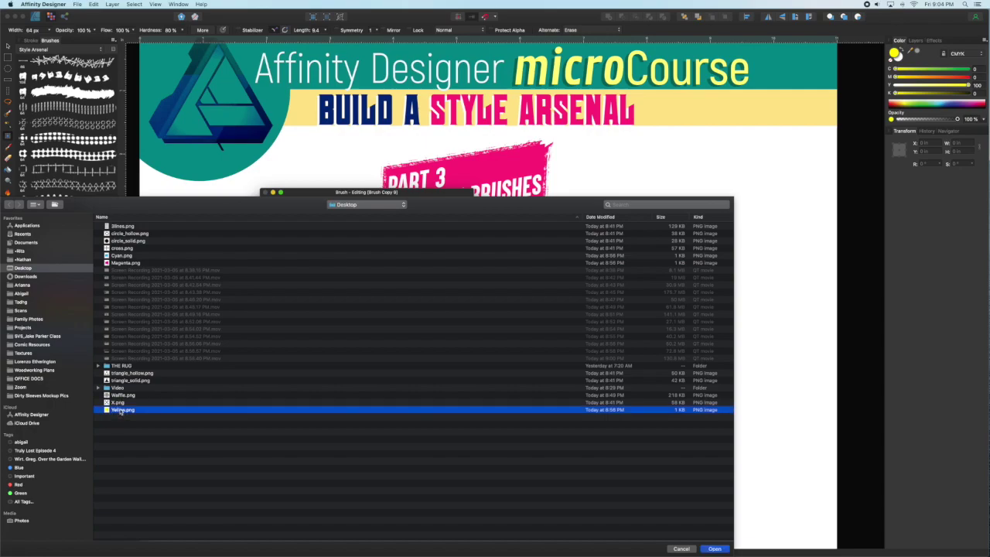
key("Return")
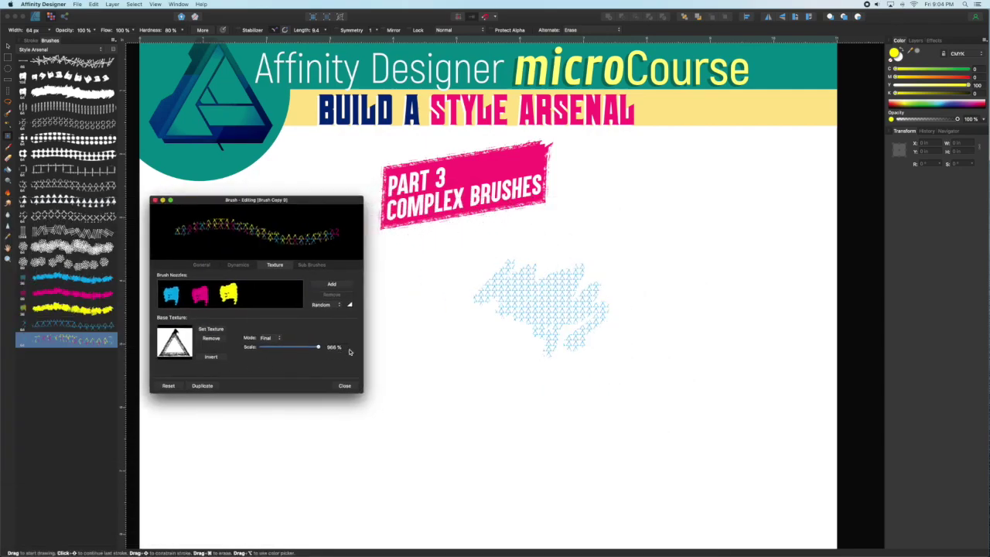
Paint test strokes with the three-nozzle triangle brush, reduce its base texture scale to 826%, and paint more strokes over the cyan patch.
mouse_move(409, 288)
left_mouse_down()
mouse_move(406, 310)
mouse_move(447, 275)
mouse_move(475, 269)
mouse_move(516, 281)
mouse_move(470, 328)
mouse_move(484, 334)
mouse_move(458, 403)
mouse_move(519, 332)
mouse_move(513, 355)
mouse_move(541, 365)
left_mouse_up()
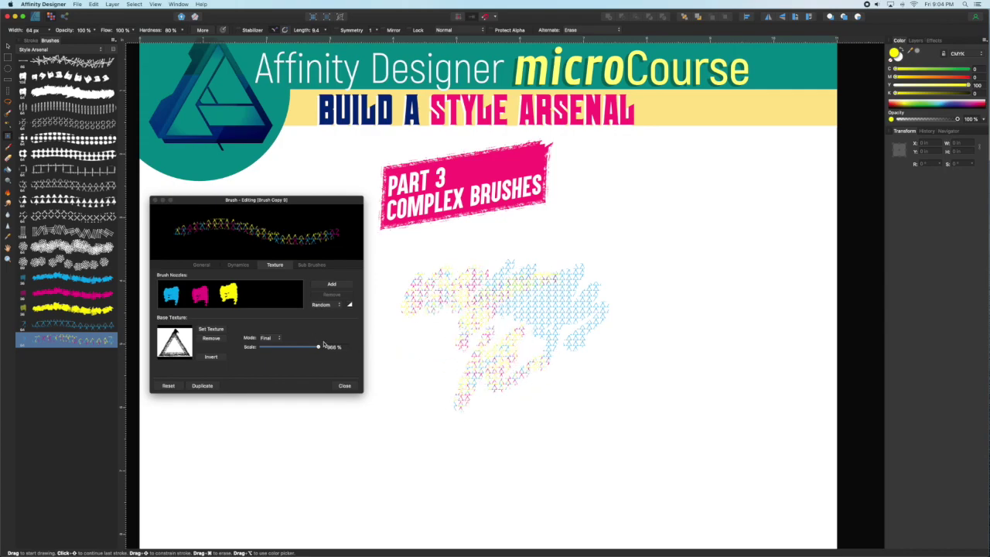
left_click_drag(317, 347, 310, 347)
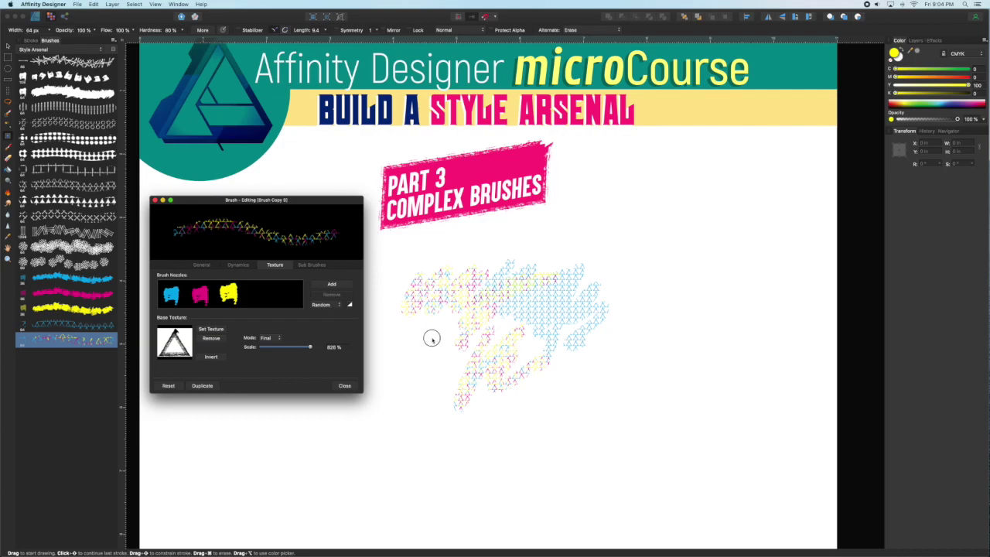
mouse_move(426, 340)
left_mouse_down()
mouse_move(409, 397)
mouse_move(443, 419)
mouse_move(527, 415)
mouse_move(597, 348)
mouse_move(600, 367)
mouse_move(584, 394)
mouse_move(619, 324)
mouse_move(571, 280)
mouse_move(535, 307)
mouse_move(561, 255)
mouse_move(551, 275)
mouse_move(506, 273)
mouse_move(482, 322)
mouse_move(464, 321)
mouse_move(511, 325)
mouse_move(565, 302)
mouse_move(608, 368)
mouse_move(597, 319)
mouse_move(620, 347)
left_mouse_up()
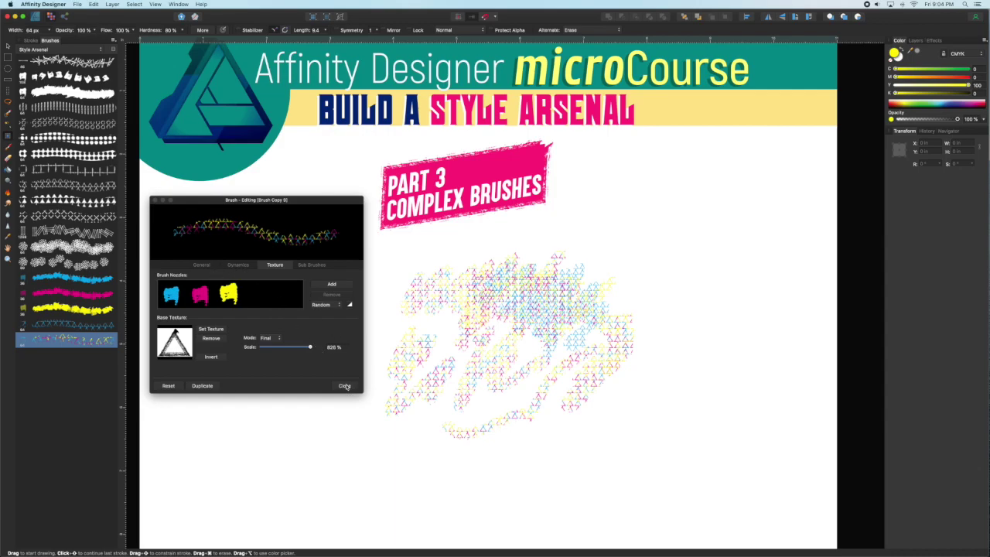
Set the brush nozzle variation to Pressure and paint a winding test stroke around the existing patch.
left_click(335, 306)
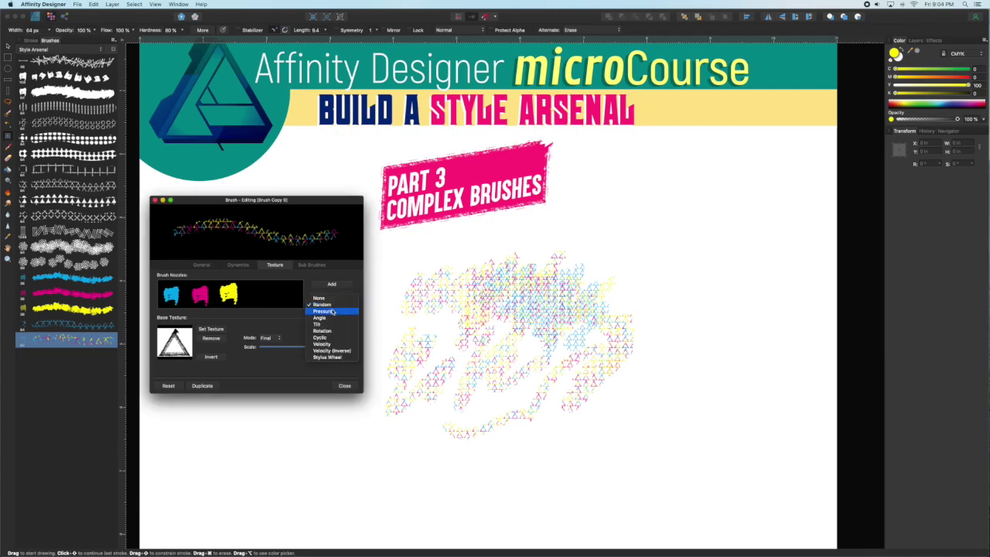
left_click(332, 312)
mouse_move(518, 245)
left_mouse_down()
mouse_move(600, 255)
mouse_move(661, 296)
mouse_move(696, 379)
mouse_move(557, 440)
mouse_move(629, 473)
mouse_move(643, 449)
left_mouse_up()
Set the brush nozzle variation to Cyclic and paint a long looping test stroke across and around the patch.
left_click(334, 304)
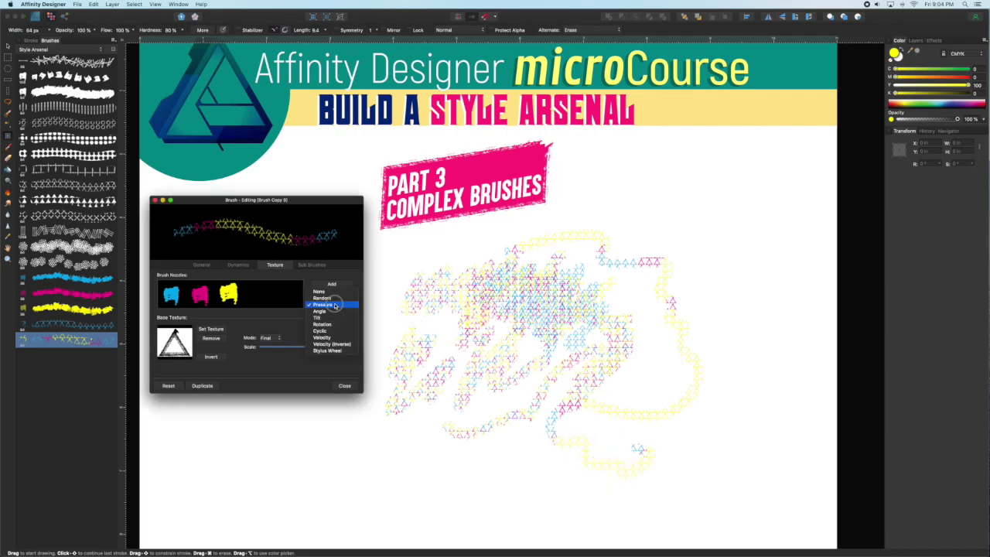
left_click(320, 330)
mouse_move(320, 423)
left_mouse_down()
mouse_move(390, 437)
mouse_move(537, 378)
mouse_move(662, 347)
mouse_move(680, 271)
left_mouse_up()
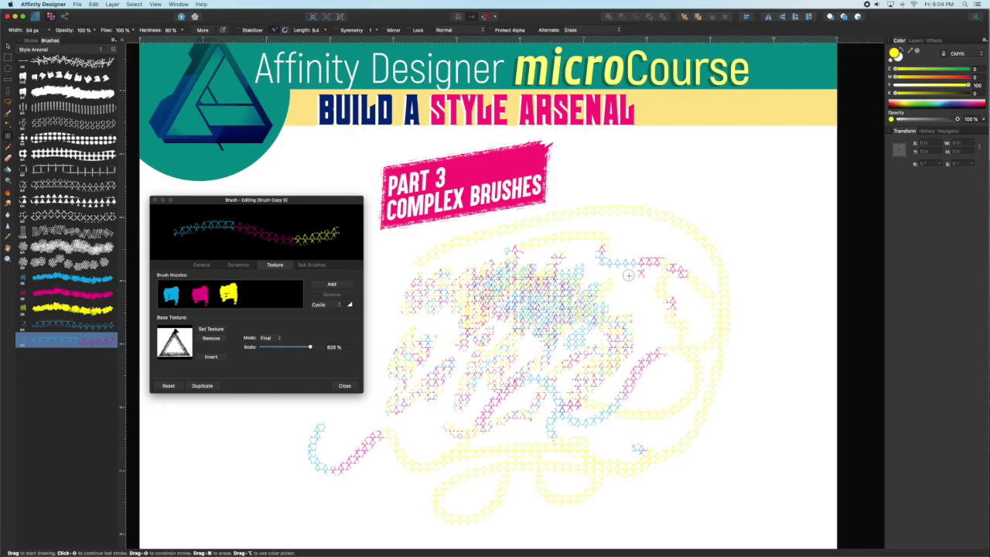
Return the brush nozzle variation to Random.
left_click(335, 305)
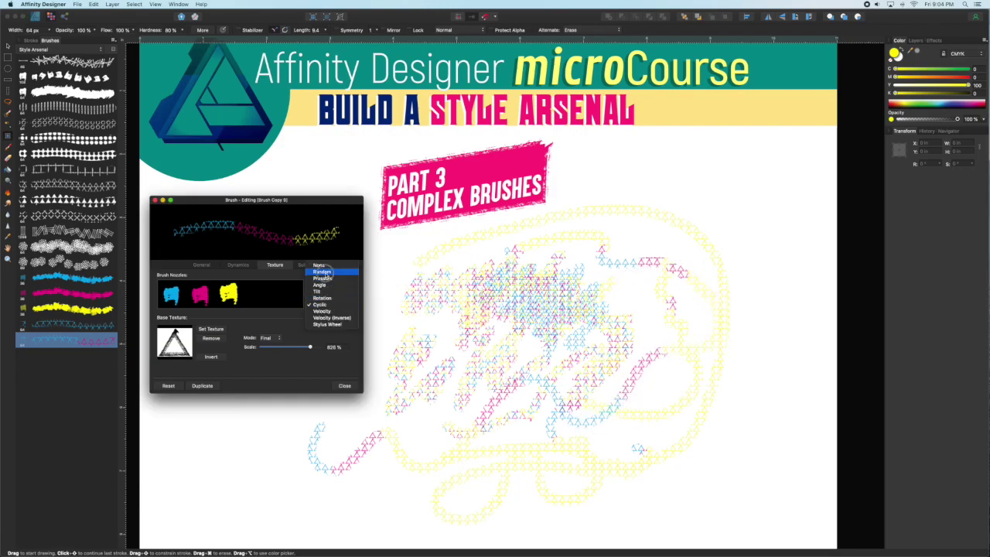